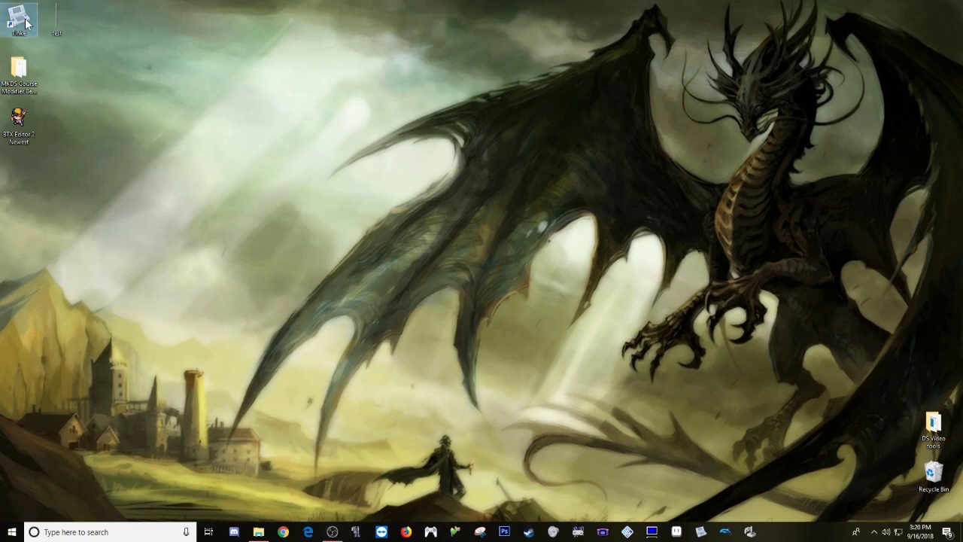
# - Open the Pokemon Platinum ROM in Tinke
pyautogui.scroll(-2, 451, 241)
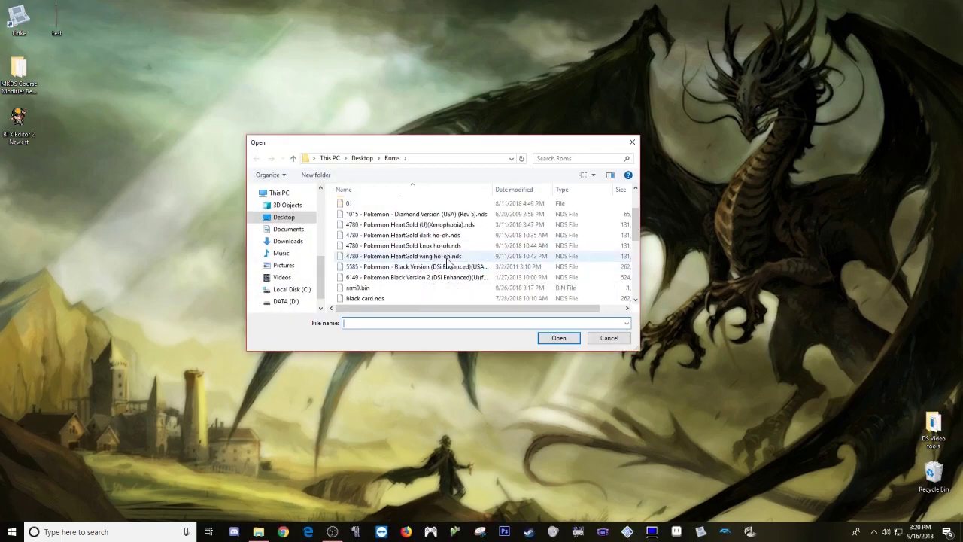
pyautogui.scroll(-3, 455, 248)
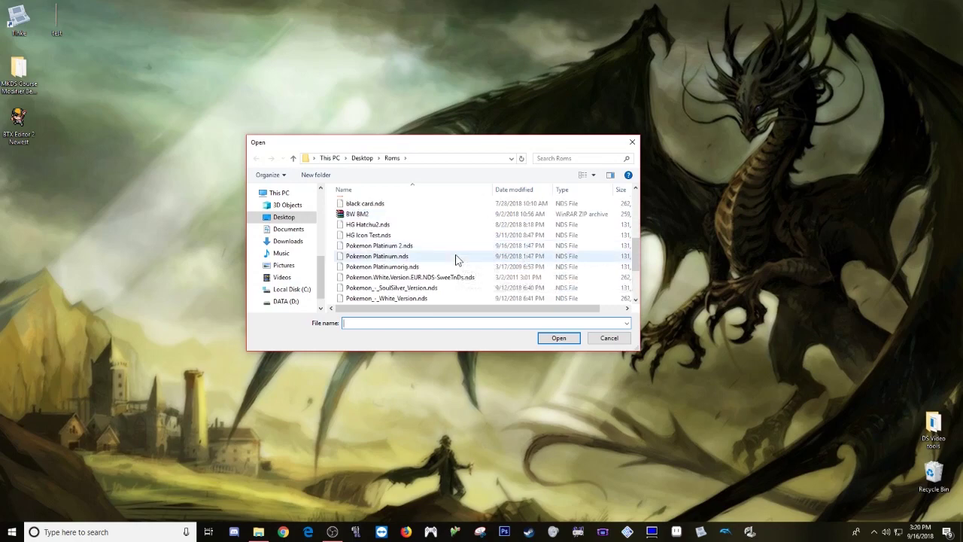
pyautogui.doubleClick(406, 267)
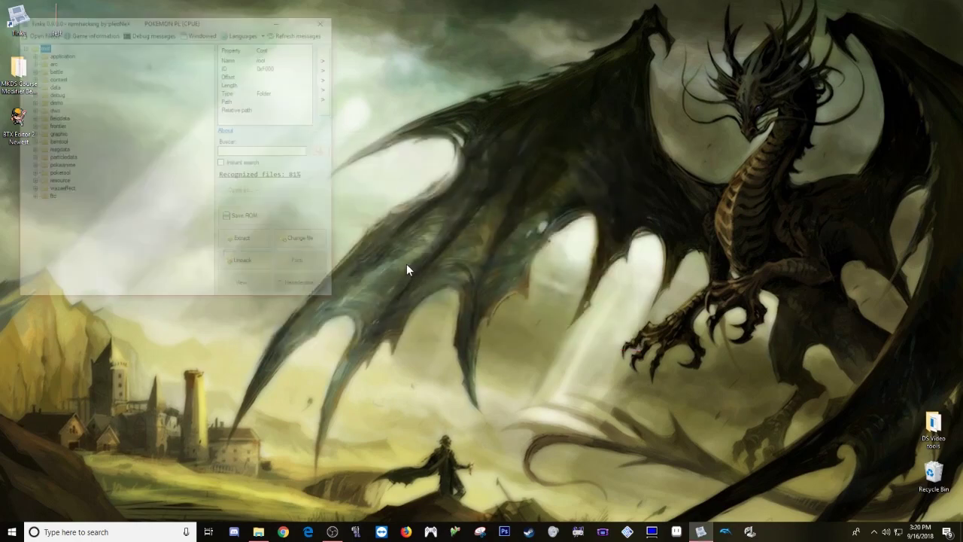
pyautogui.moveTo(221, 22); pyautogui.dragTo(361, 61)
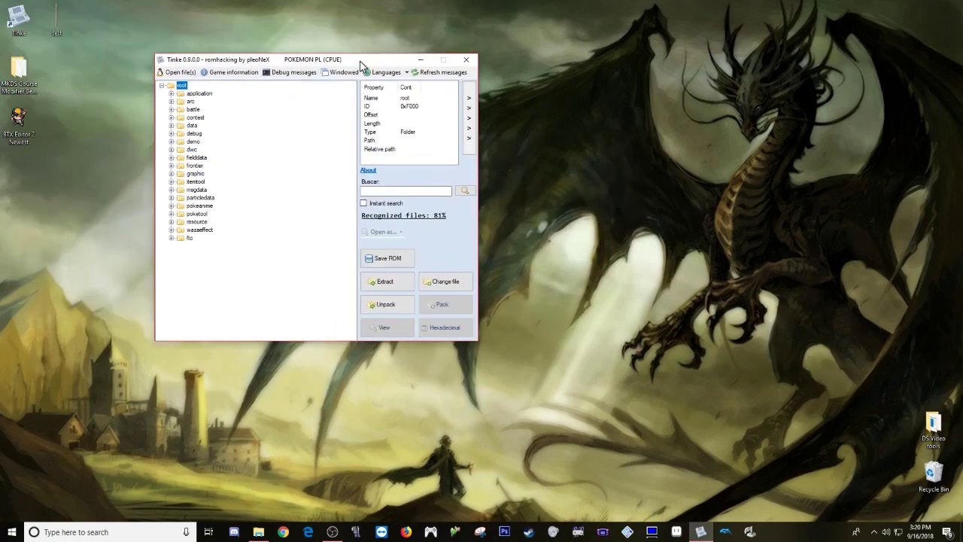
# - Unpack demo_tengan_gra.narc from the arc folder and select its 61.BMD0 model file
pyautogui.click(171, 102)
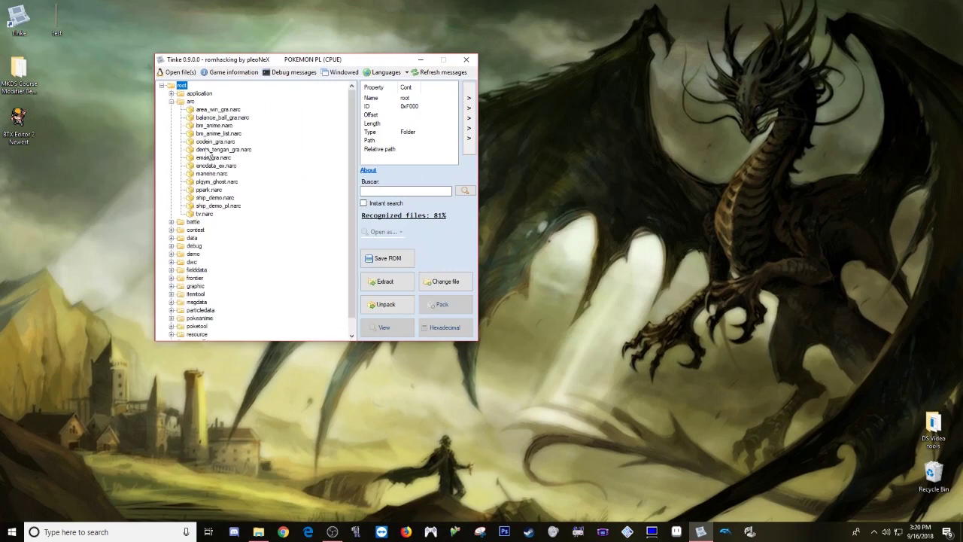
pyautogui.click(208, 150)
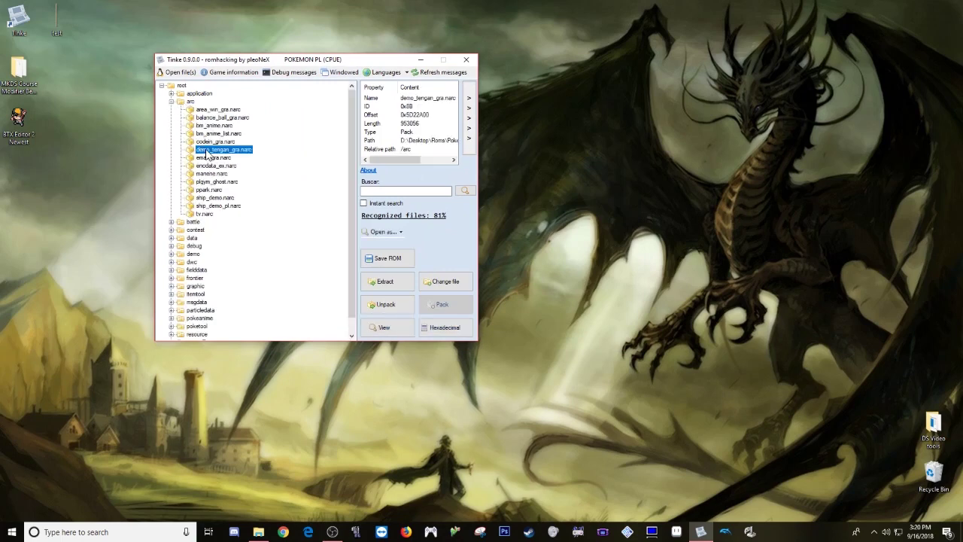
pyautogui.click(385, 306)
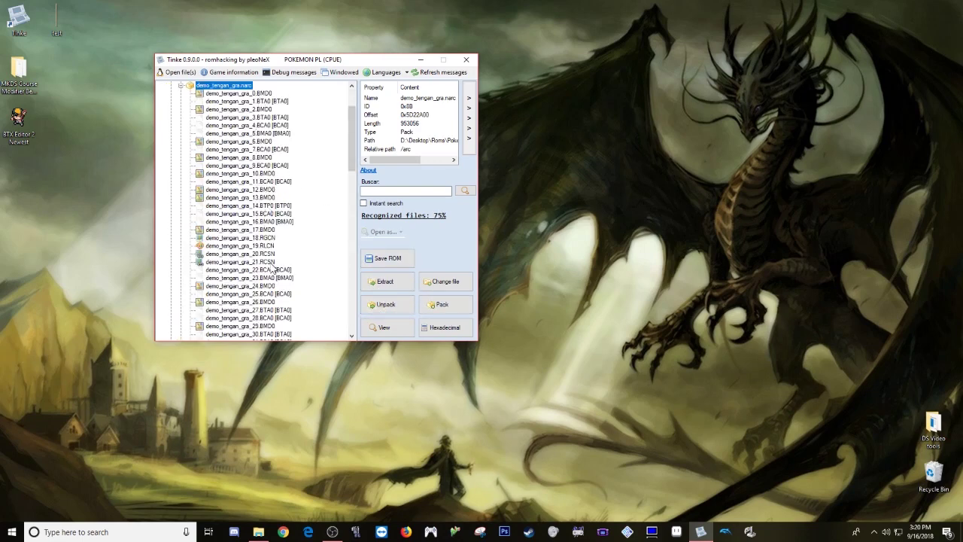
pyautogui.scroll(-4, 273, 295)
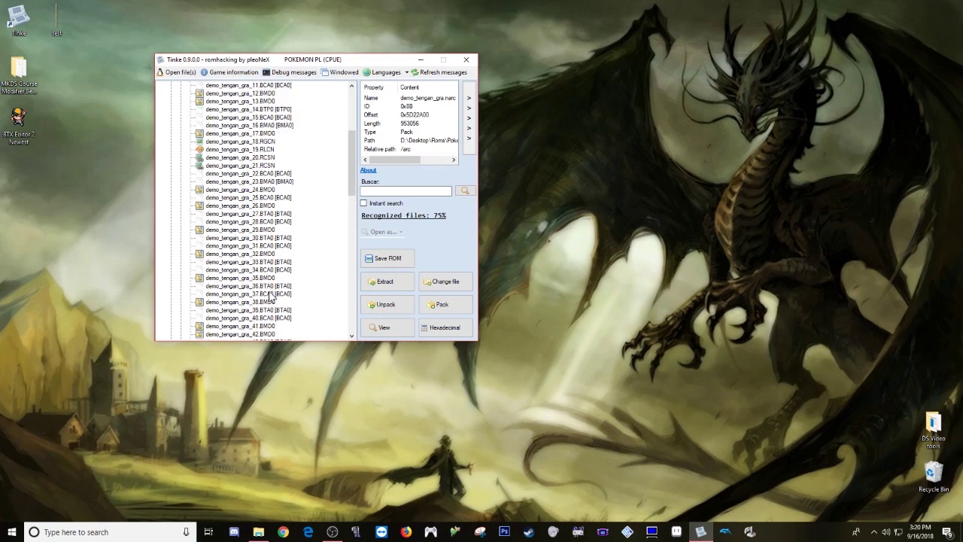
pyautogui.scroll(3, 270, 297)
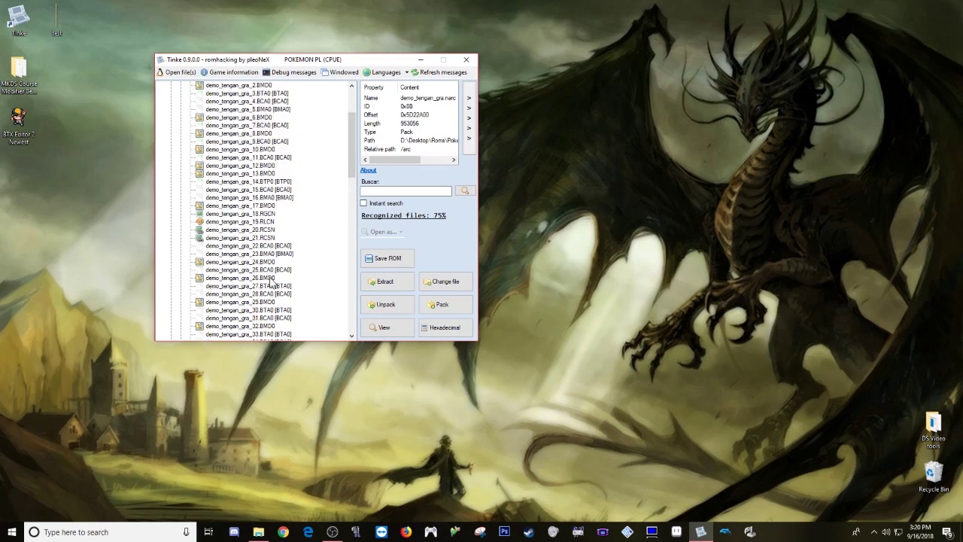
pyautogui.scroll(-4, 270, 282)
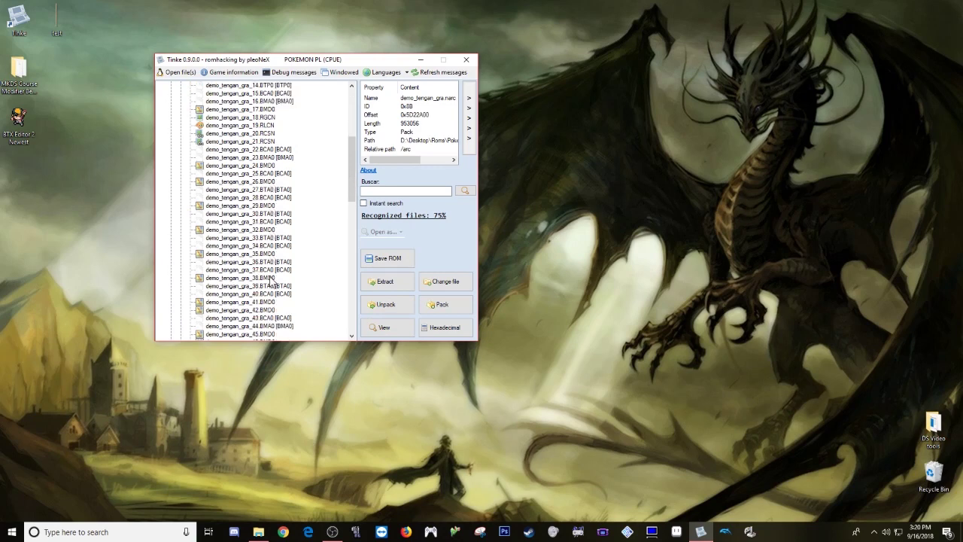
pyautogui.scroll(-4, 271, 280)
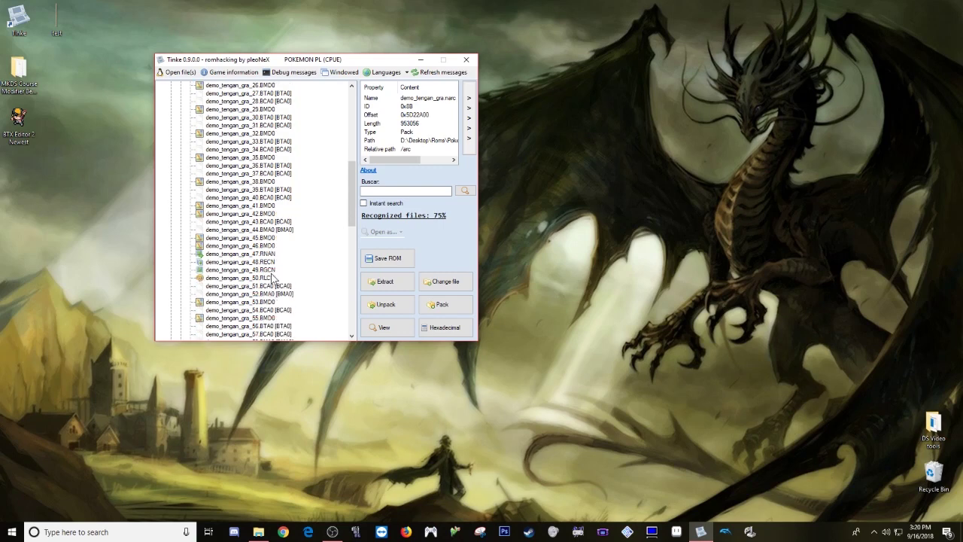
pyautogui.scroll(-3, 272, 280)
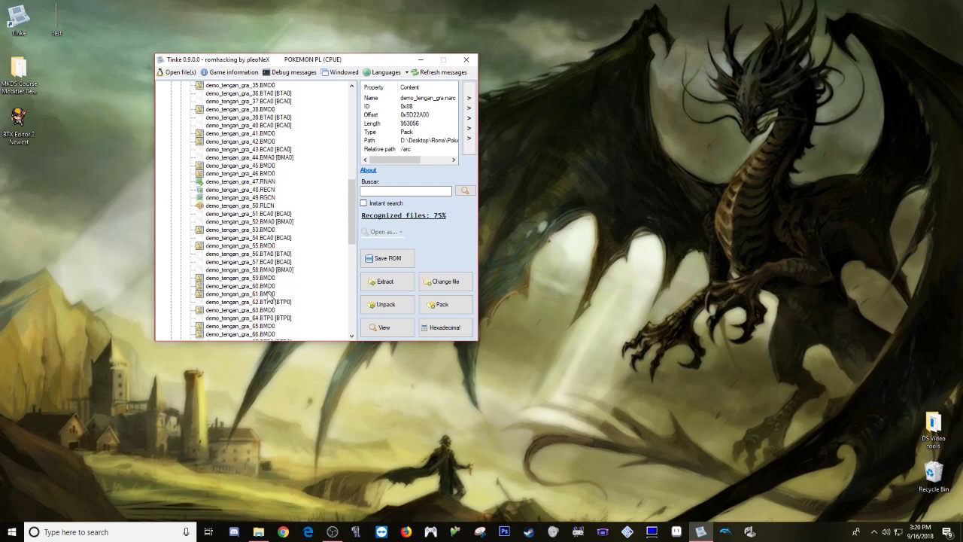
pyautogui.click(269, 294)
# - View the 61.BMD0 model in 3D, compare it with 63.BMD0, and rotate it
pyautogui.click(374, 327)
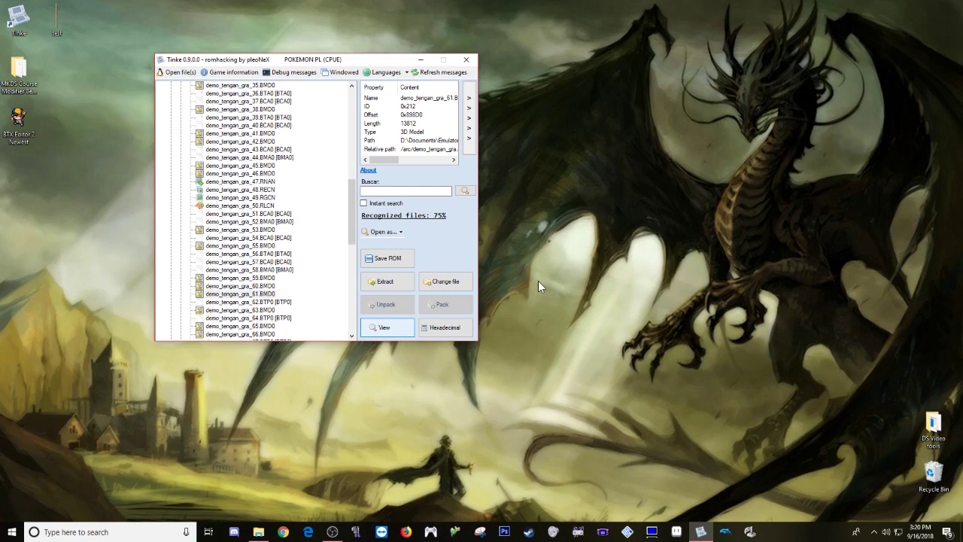
pyautogui.click(271, 310)
pyautogui.click(376, 328)
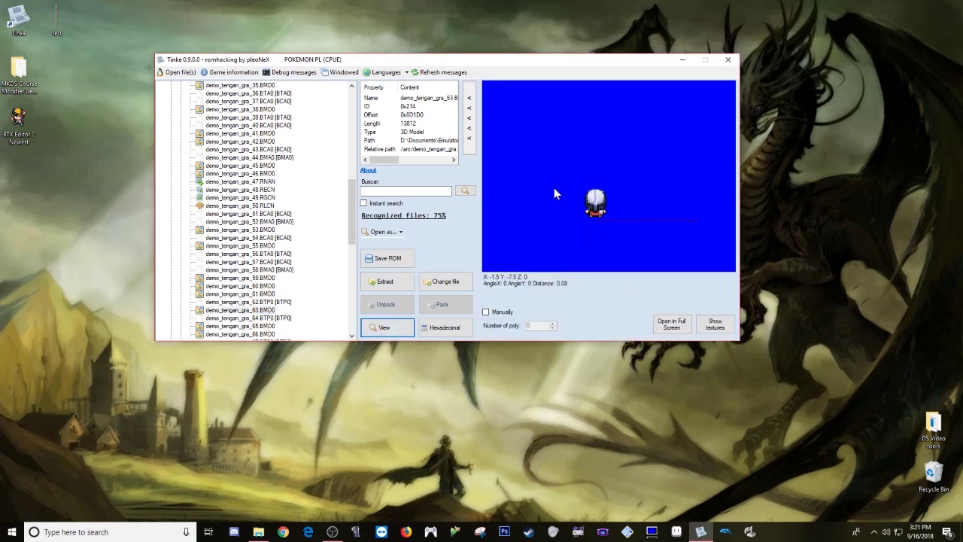
pyautogui.click(266, 294)
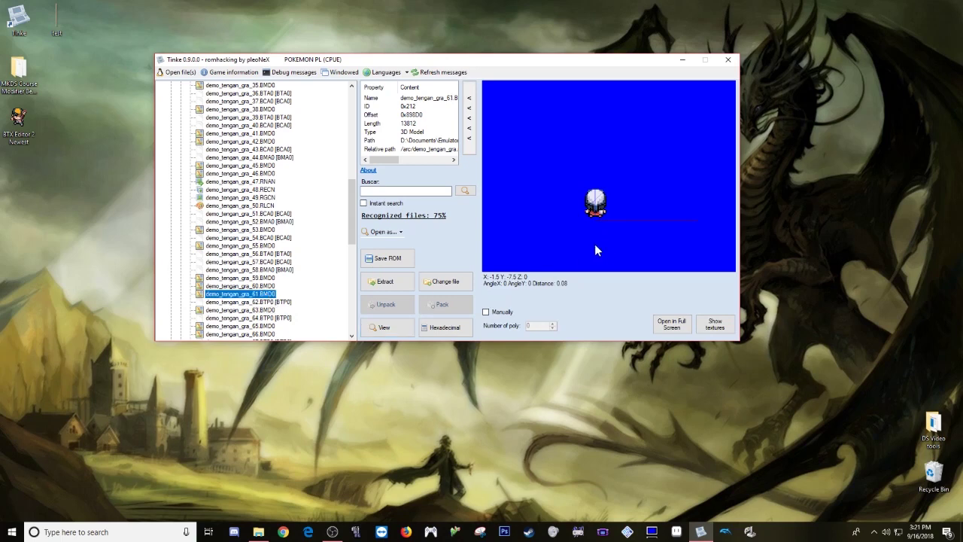
pyautogui.moveTo(594, 244); pyautogui.dragTo(584, 191)
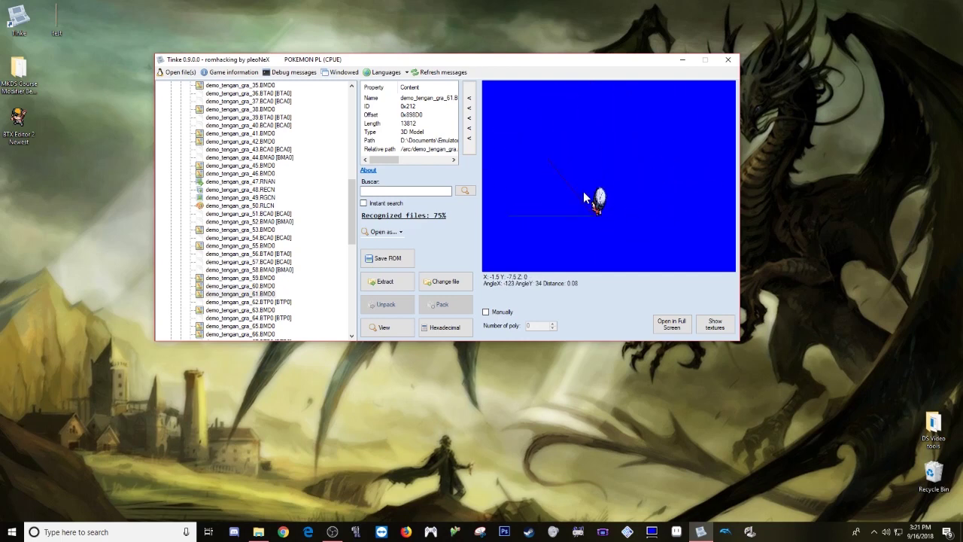
# - Browse the model's textures, preview pl_gif01c.15, and close the texture window
pyautogui.click(715, 323)
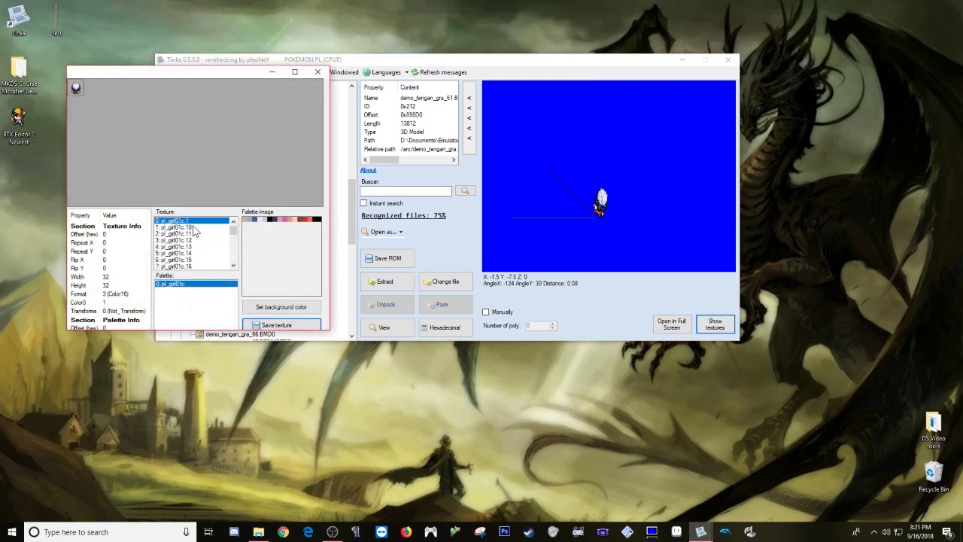
pyautogui.moveTo(185, 223); pyautogui.dragTo(184, 256)
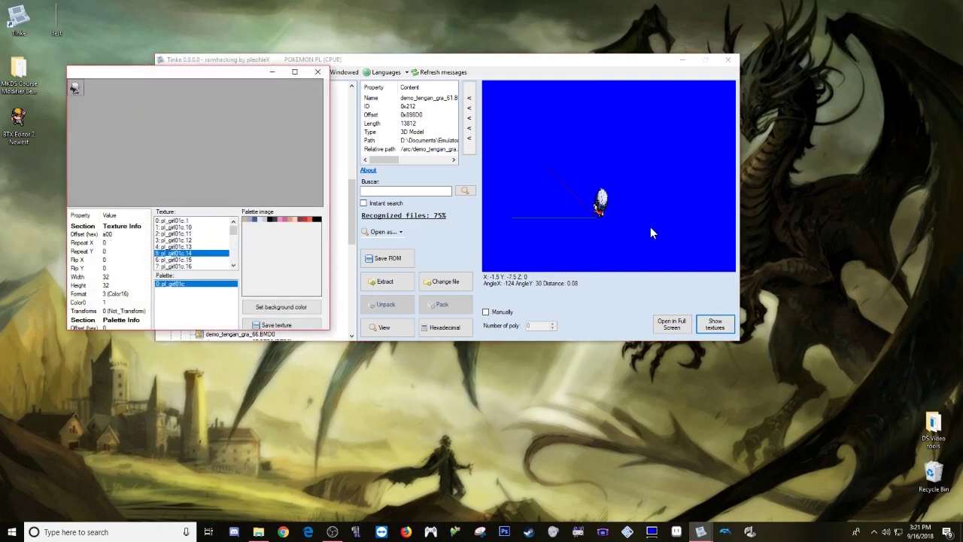
pyautogui.click(189, 260)
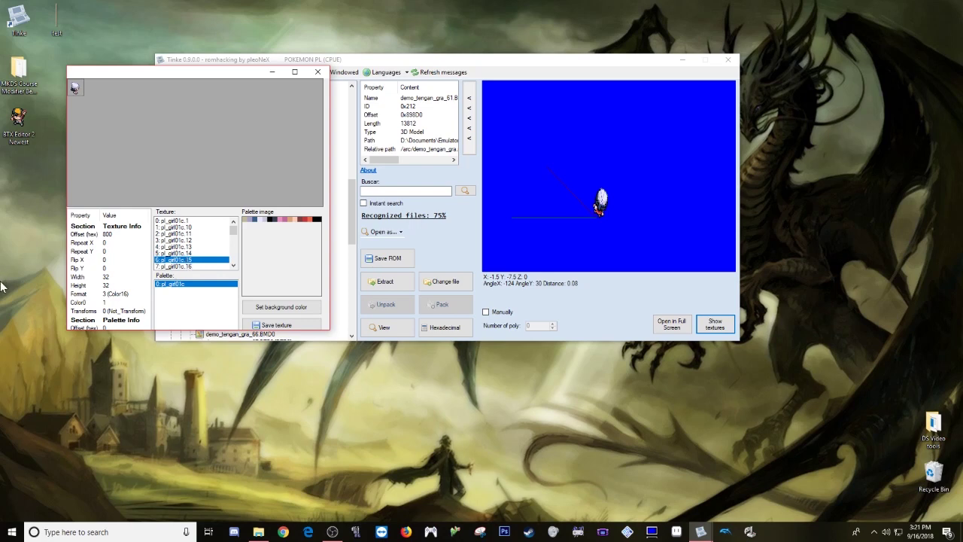
pyautogui.click(318, 72)
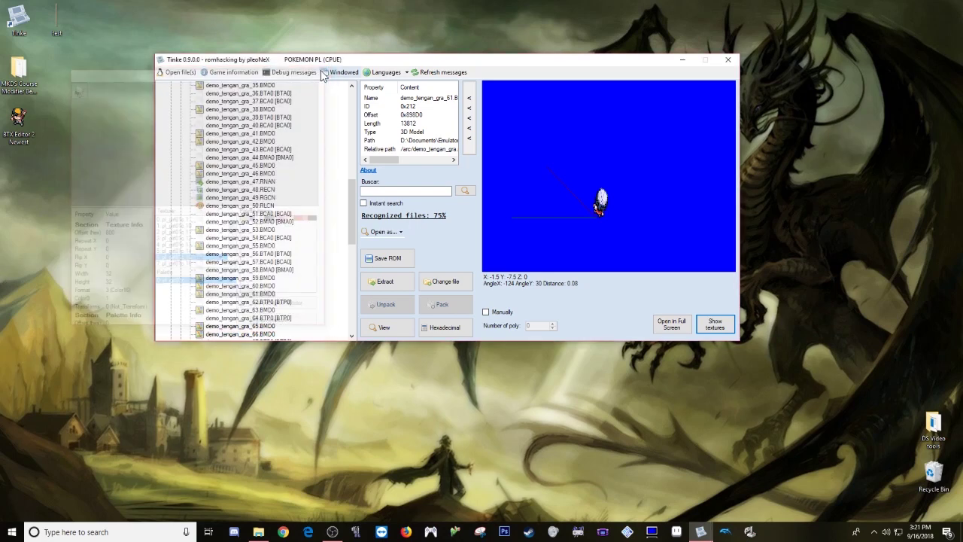
# - Extract the demo_tengan_gra_61.BMD0 model to the Desktop
pyautogui.click(265, 294)
pyautogui.click(384, 327)
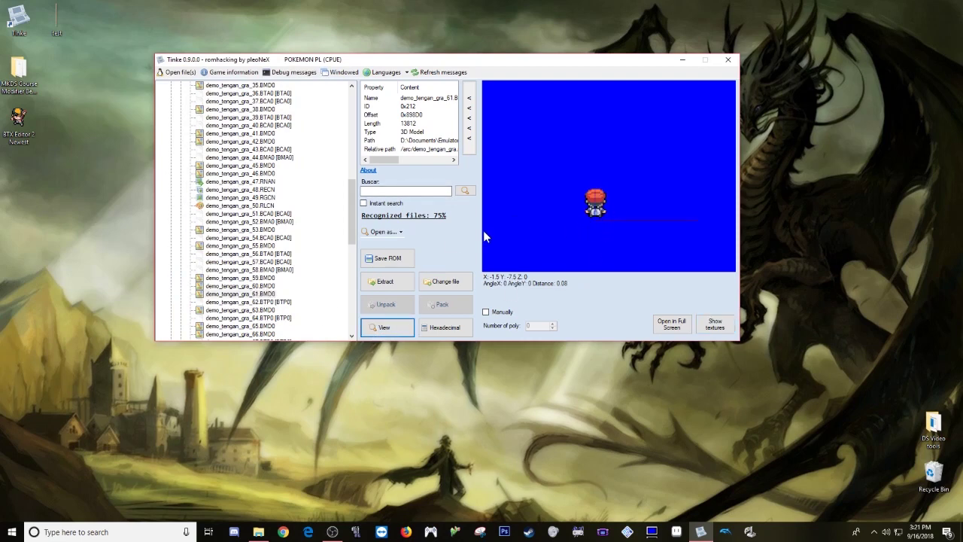
pyautogui.click(401, 282)
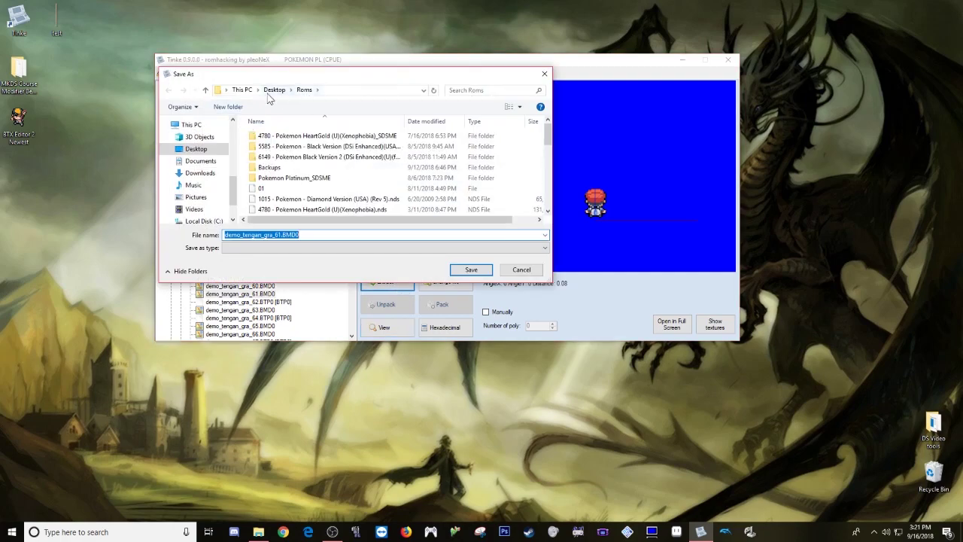
pyautogui.click(272, 90)
pyautogui.click(472, 271)
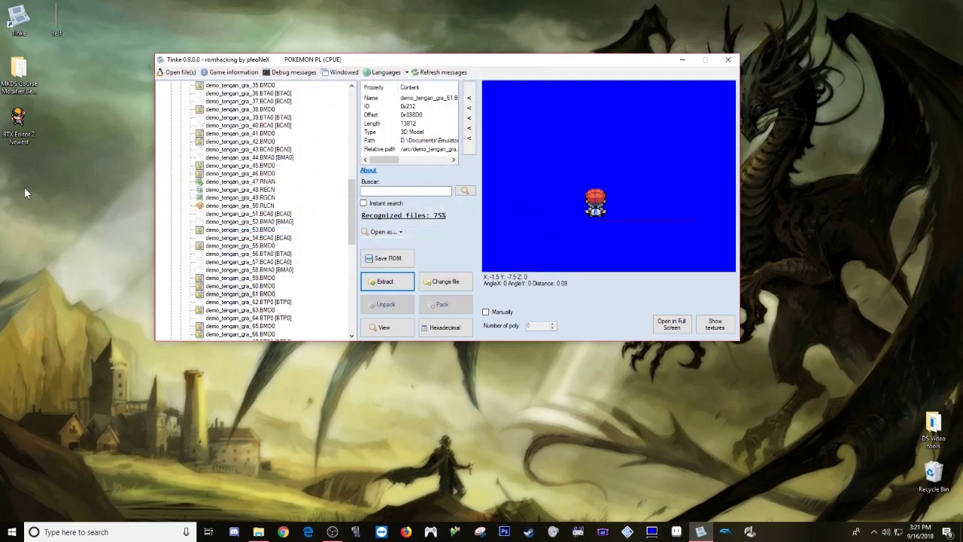
pyautogui.click(682, 59)
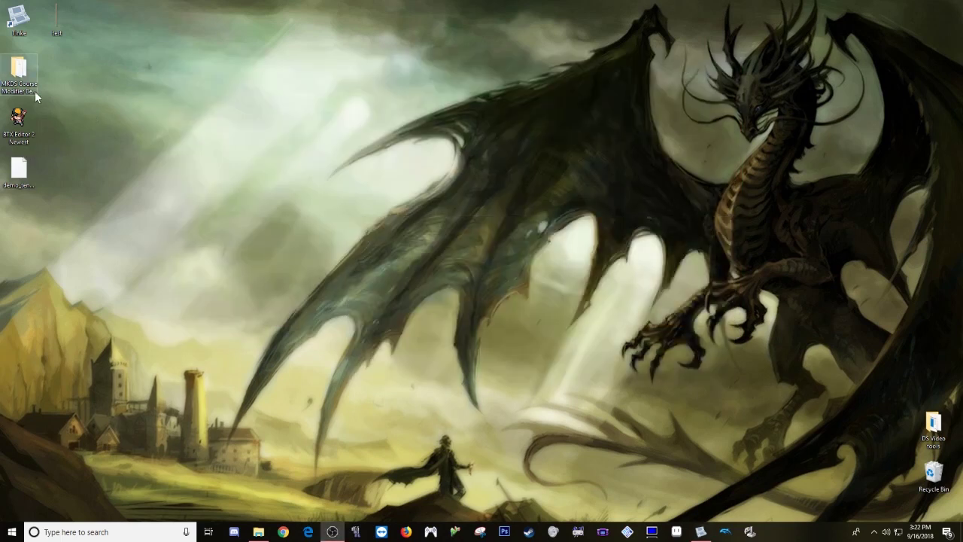
# - Open the MKDS Course Modifier Beta11 folder and launch the MKDS Course Modifier application
pyautogui.click(25, 68)
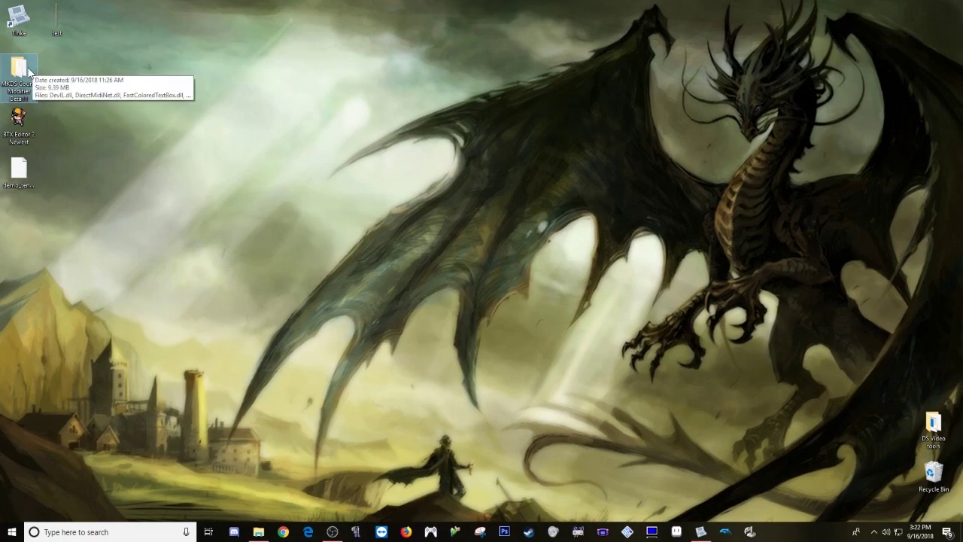
pyautogui.doubleClick(28, 69)
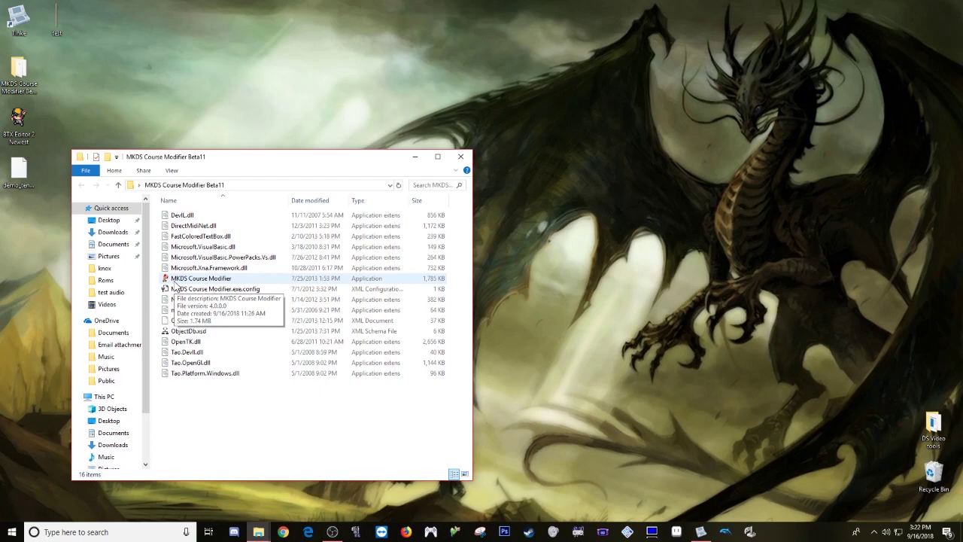
pyautogui.doubleClick(169, 280)
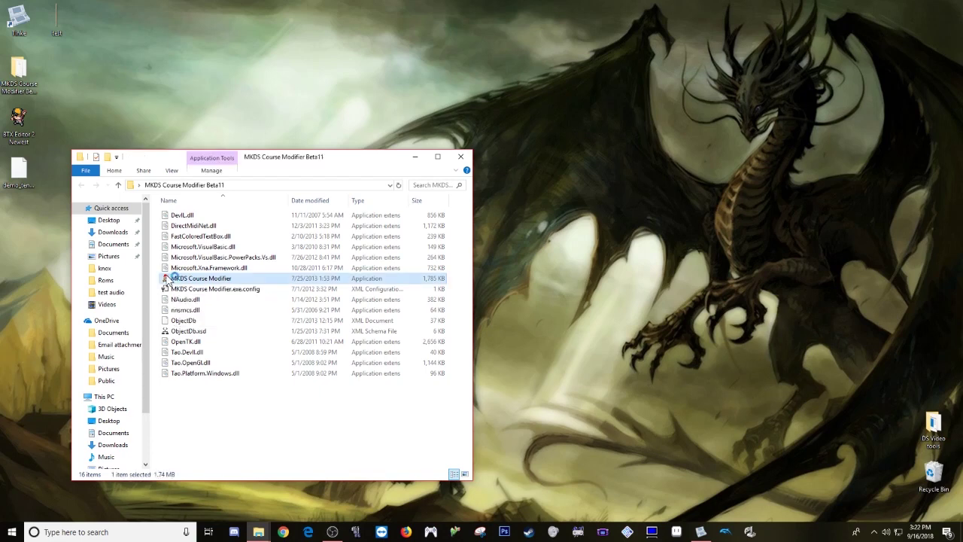
pyautogui.moveTo(311, 94); pyautogui.dragTo(668, 91)
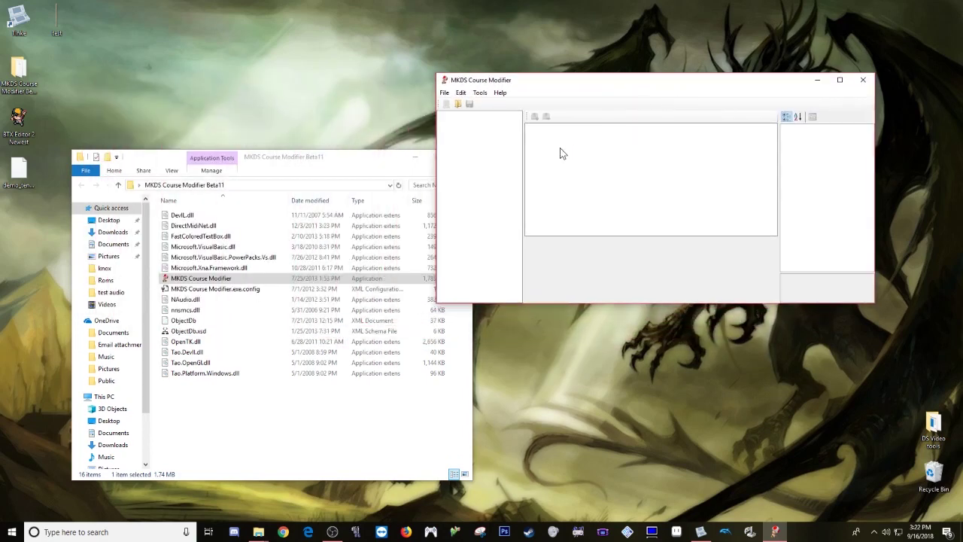
pyautogui.click(418, 160)
# - Rename the desktop model file from demo_tengan_gra_61.BMD0 to demo_tengan_gra_61.NSBMD
pyautogui.rightClick(27, 184)
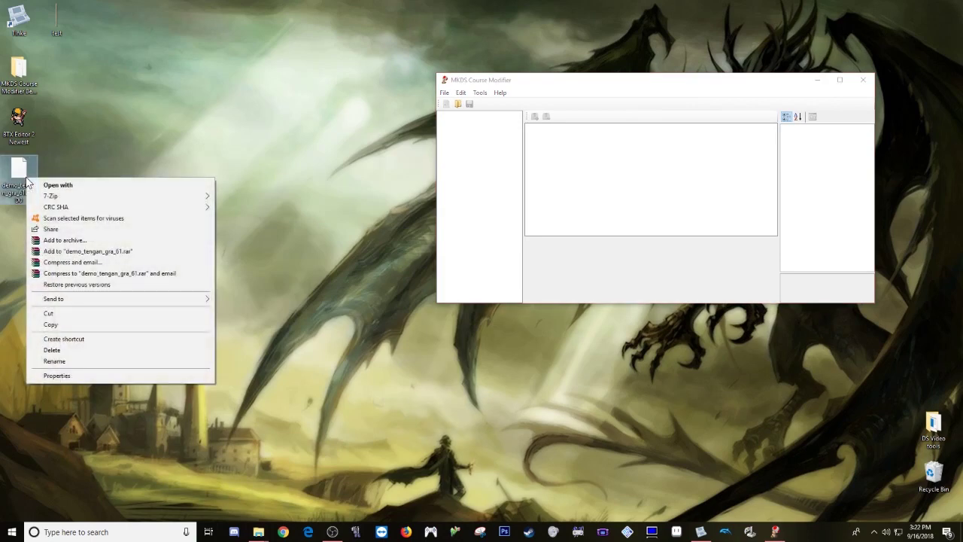
pyautogui.click(50, 360)
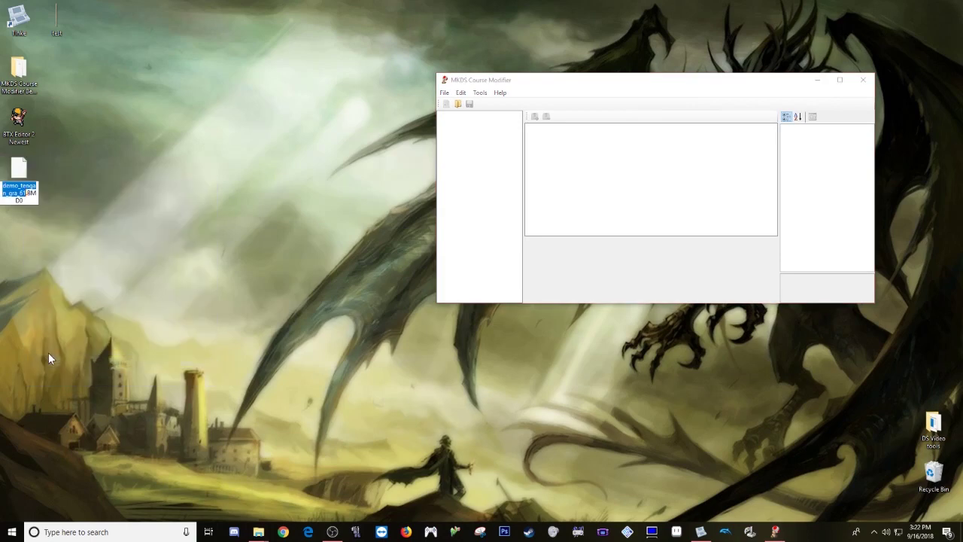
pyautogui.press('End')
pyautogui.press('BackSpace')
pyautogui.press('Left')
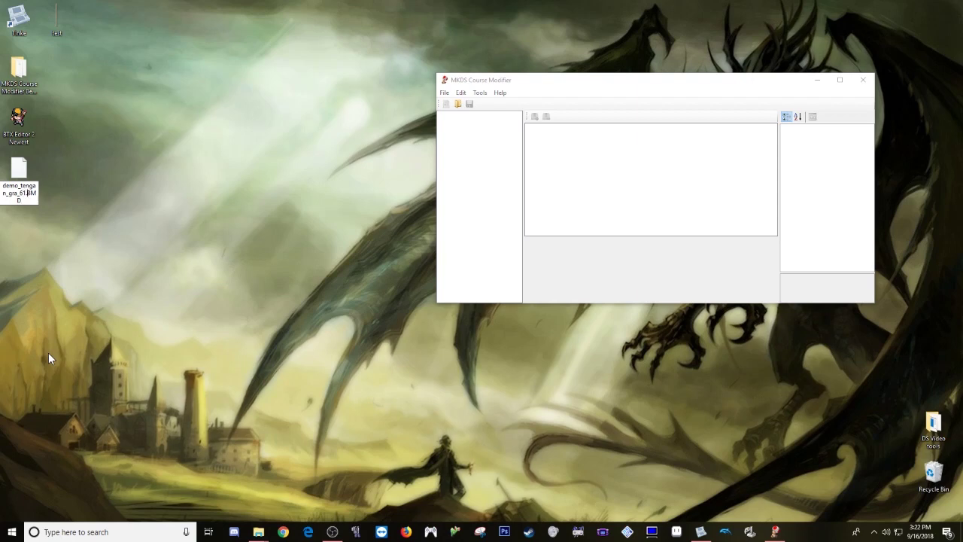
pyautogui.write('NS')
pyautogui.press('Return')
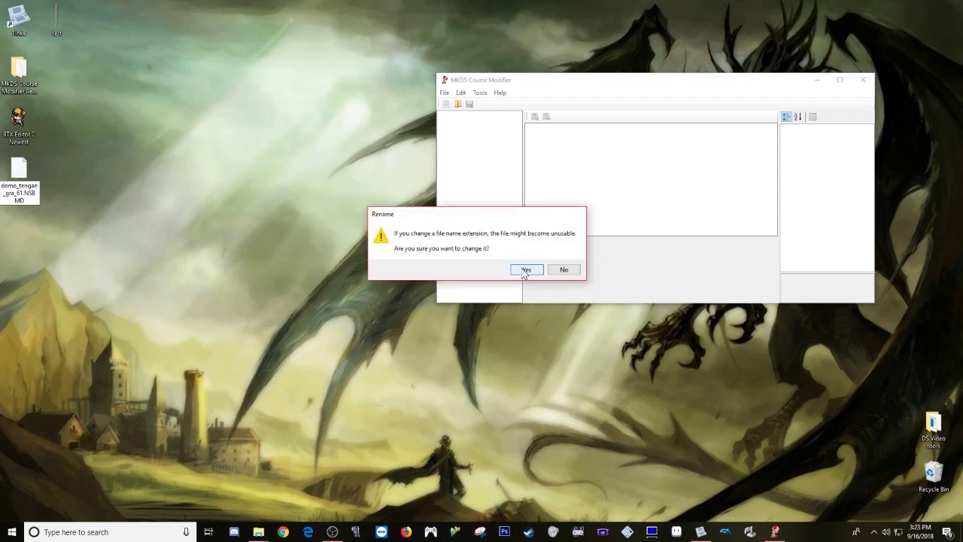
pyautogui.click(526, 269)
pyautogui.moveTo(21, 182)
pyautogui.mouseDown()
pyautogui.moveTo(35, 198)
pyautogui.moveTo(118, 225)
pyautogui.moveTo(30, 192)
pyautogui.mouseUp()
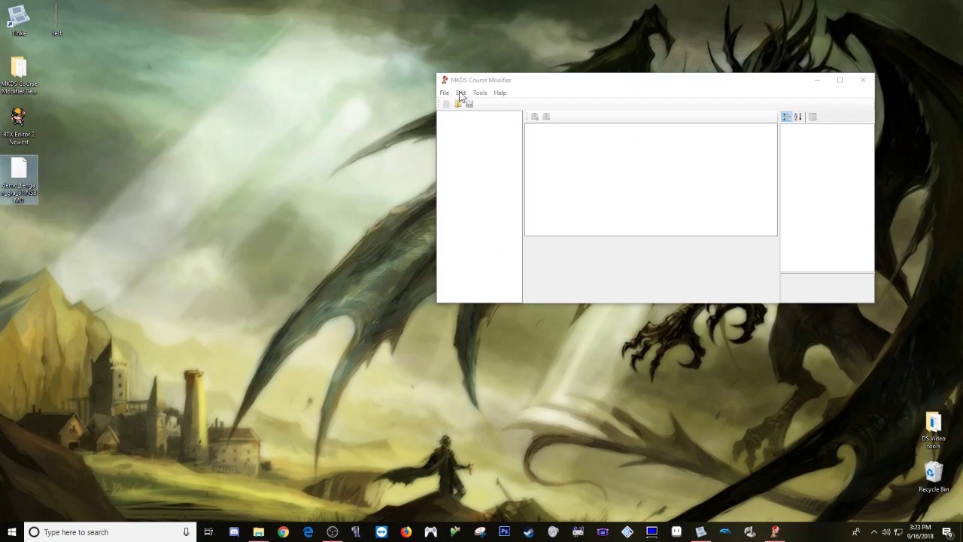
# - Run Nitro System's NSBMD -> NSBMD + NSBTX tool on demo_tengan_gra_61.NSBMD
pyautogui.click(481, 93)
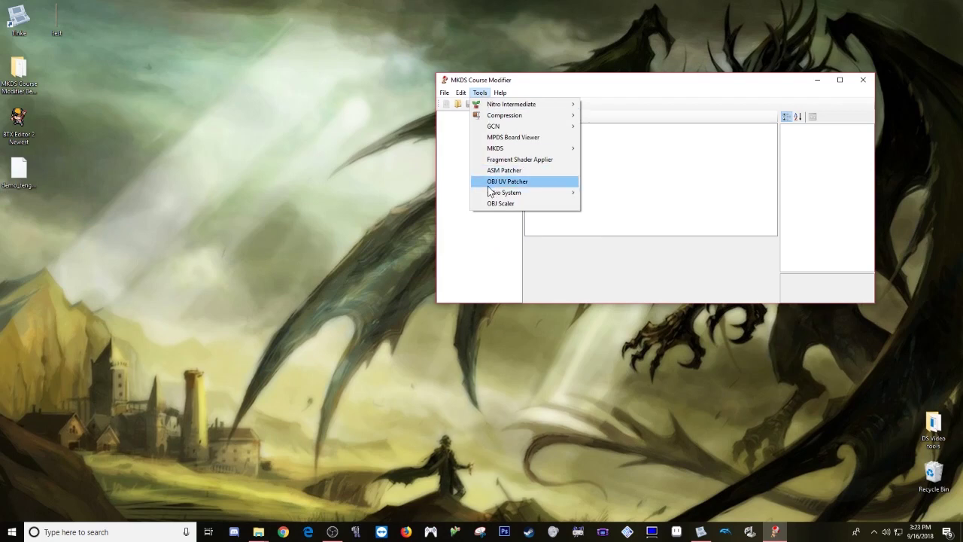
pyautogui.moveTo(497, 194)
pyautogui.moveTo(603, 195)
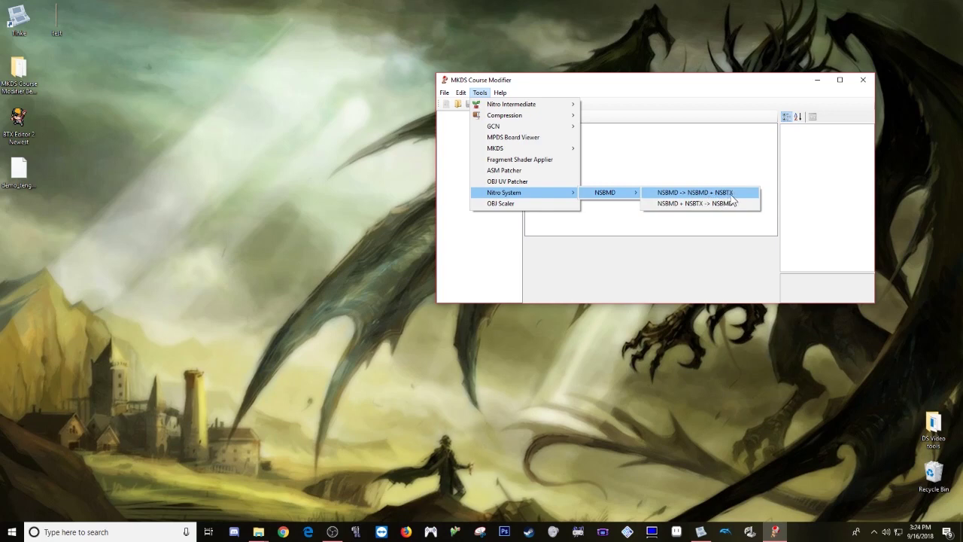
pyautogui.click(731, 196)
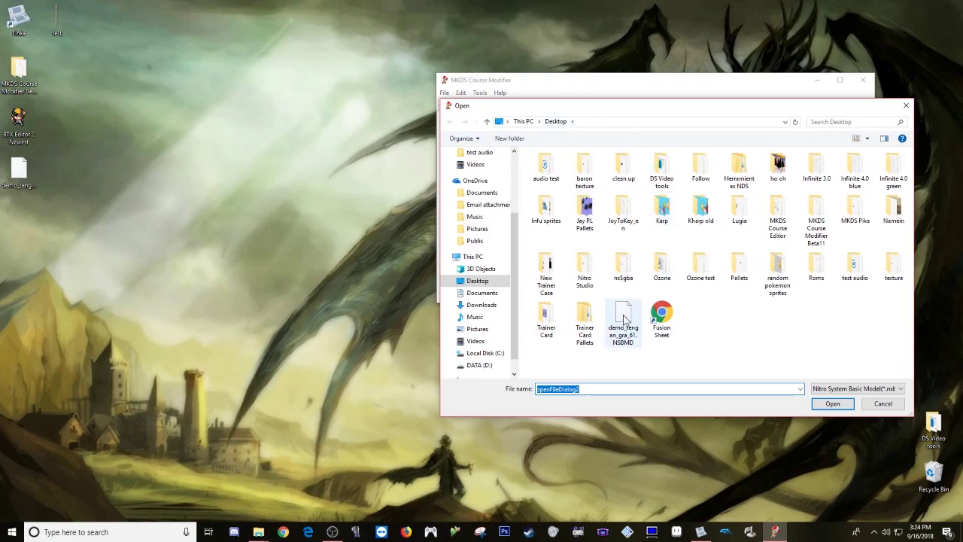
pyautogui.click(627, 340)
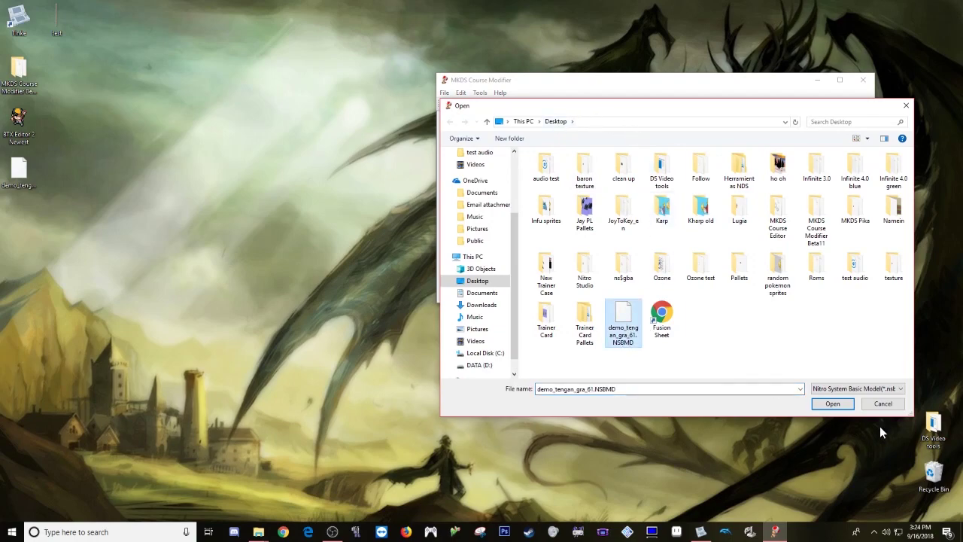
pyautogui.click(842, 409)
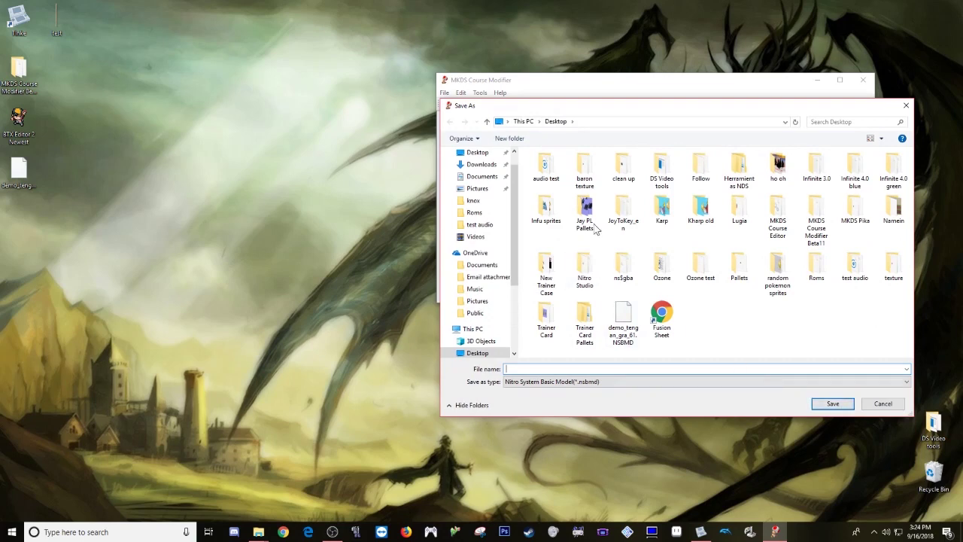
# - Save the split-off model as test.nsbmd
pyautogui.click(572, 382)
pyautogui.click(527, 368)
pyautogui.write('test')
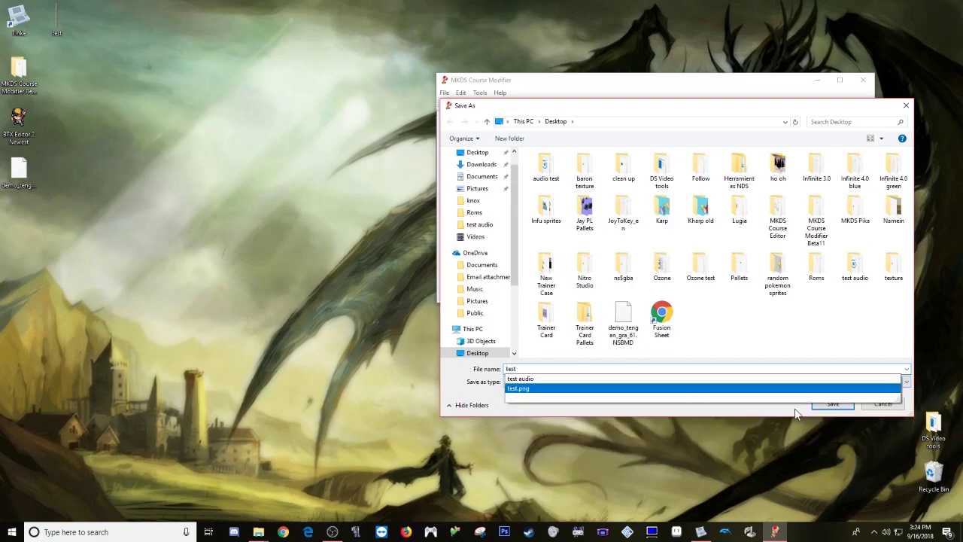
pyautogui.click(833, 404)
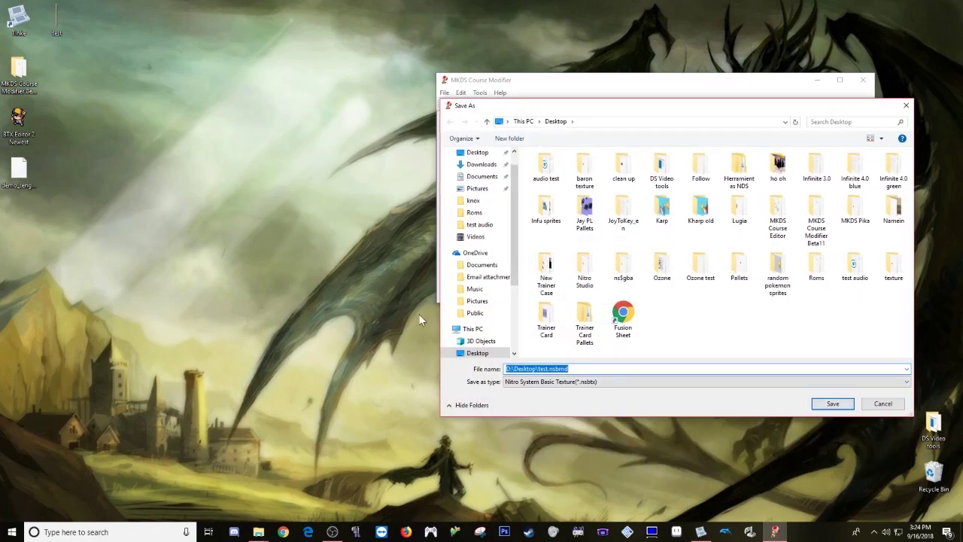
# - Save the split-off textures as test.nsbtx
pyautogui.click(574, 368)
pyautogui.doubleClick(574, 368)
pyautogui.write('test')
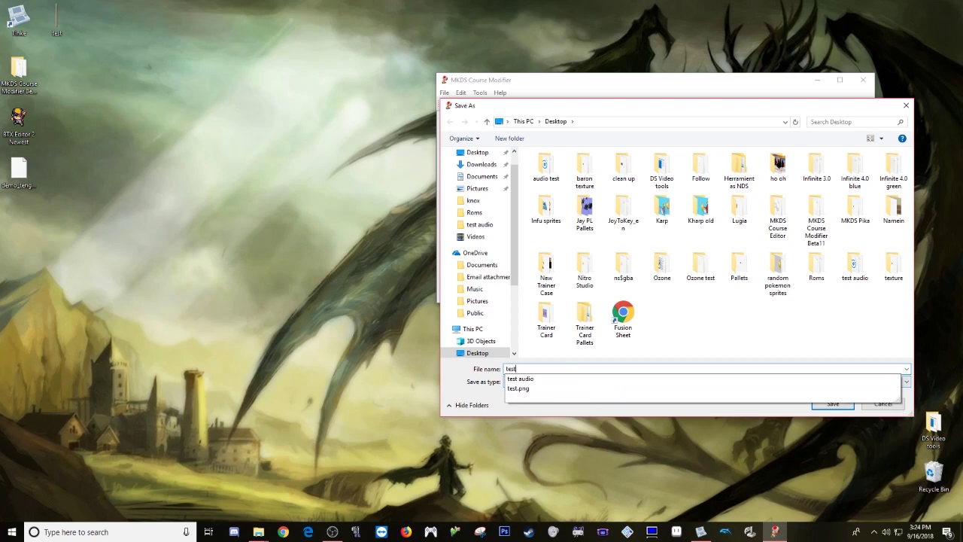
pyautogui.click(616, 413)
pyautogui.click(584, 383)
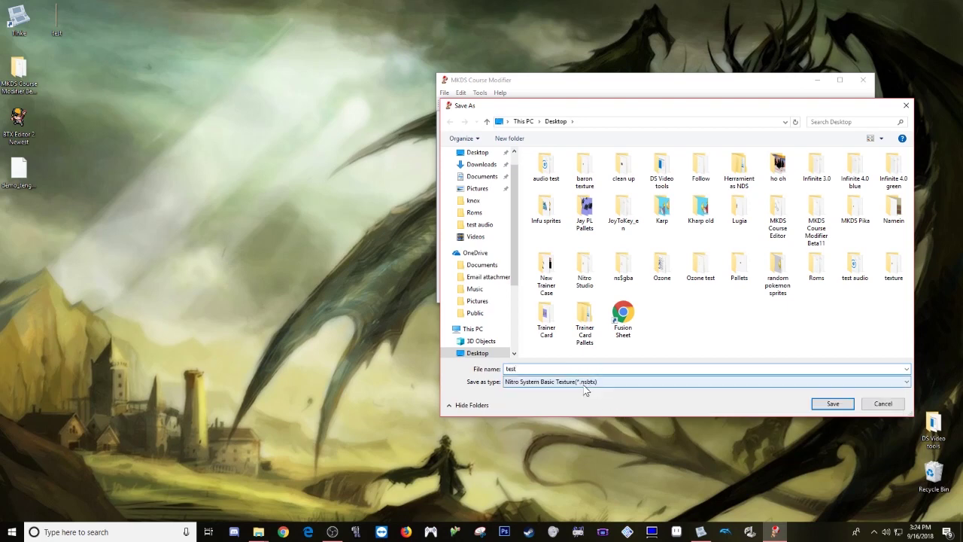
pyautogui.click(828, 404)
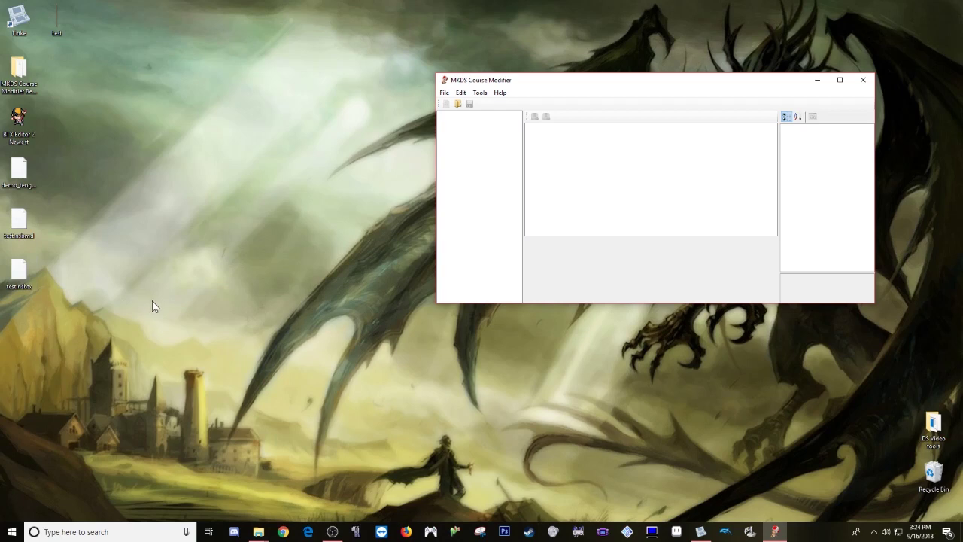
pyautogui.click(8, 223)
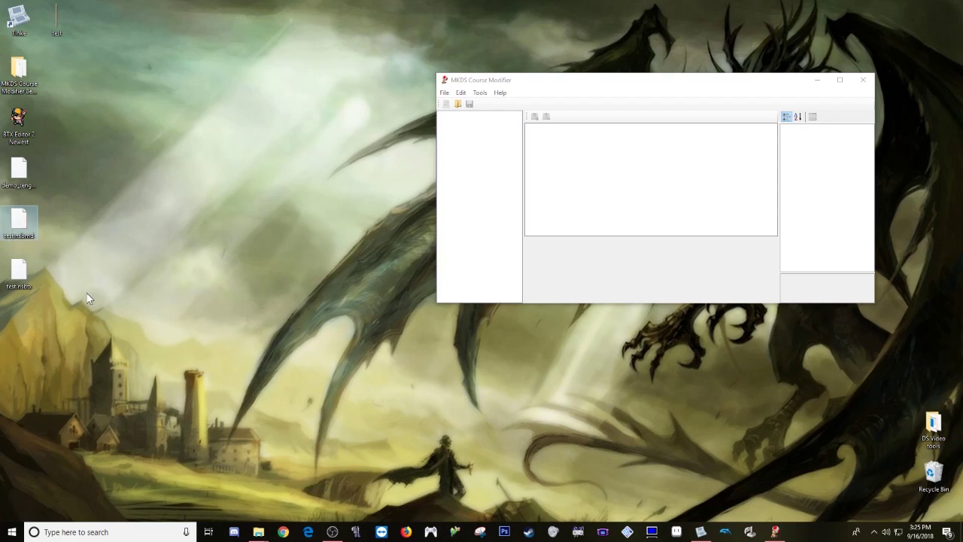
# - Rename test.nsbtx to test.btx and launch BTX Editor 2.0
pyautogui.rightClick(29, 275)
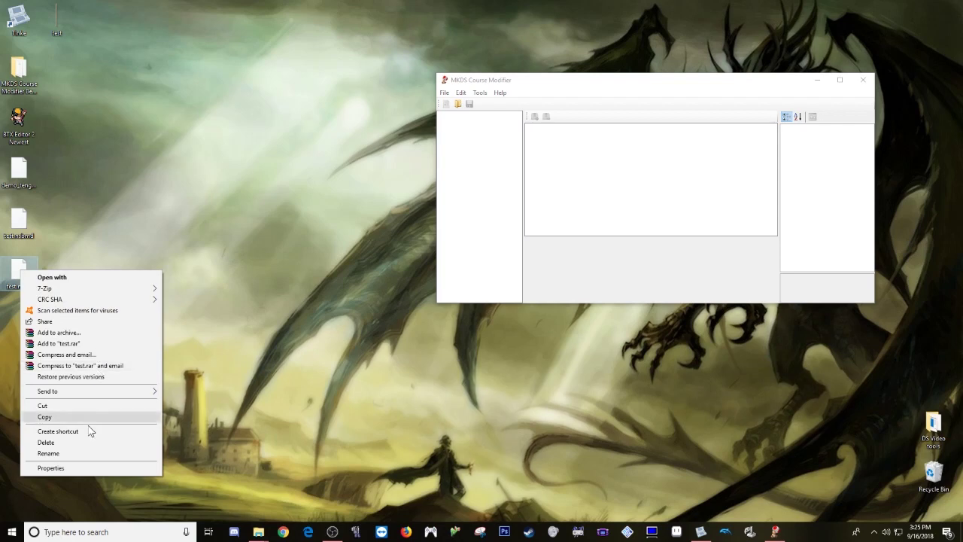
pyautogui.click(48, 453)
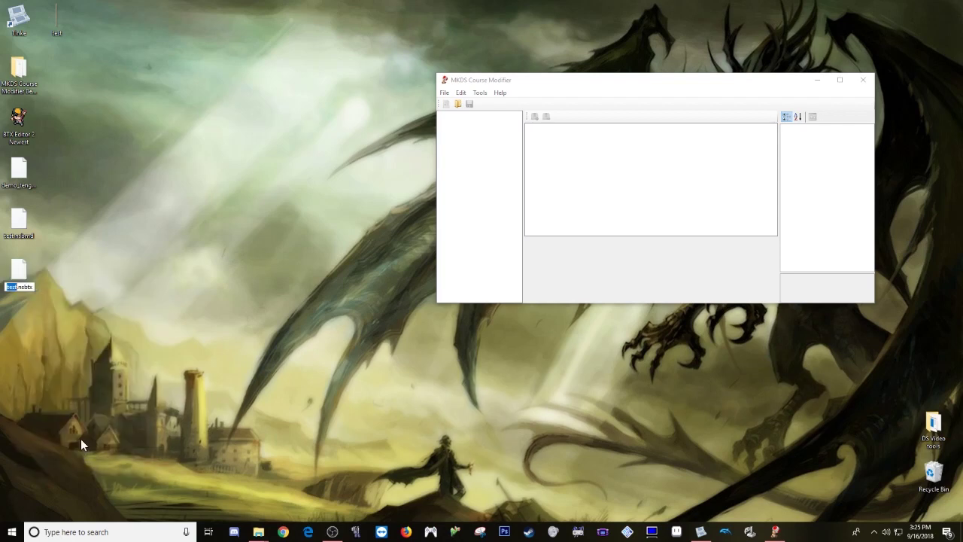
pyautogui.press('Right')
pyautogui.press('Delete')
pyautogui.press('BackSpace')
pyautogui.press('Return')
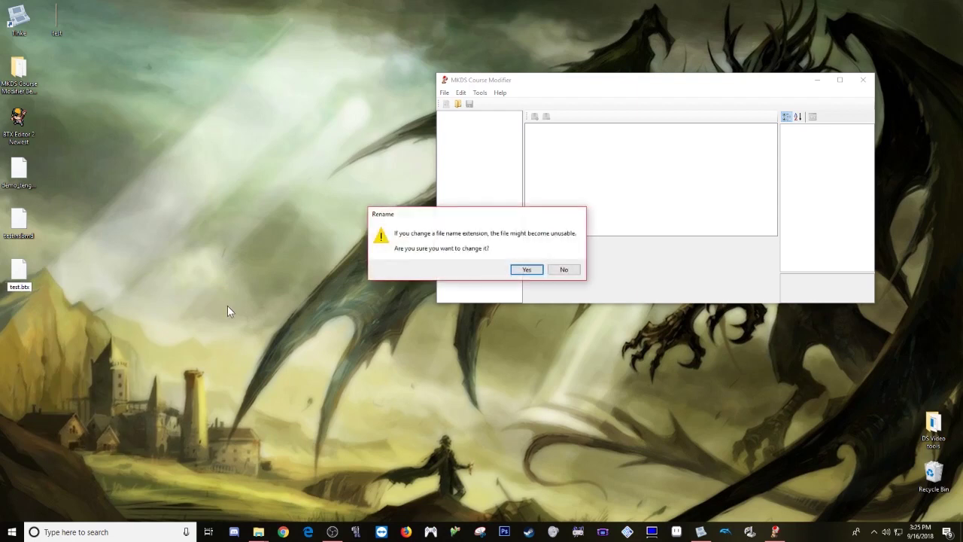
pyautogui.click(527, 269)
pyautogui.moveTo(79, 296); pyautogui.dragTo(90, 319)
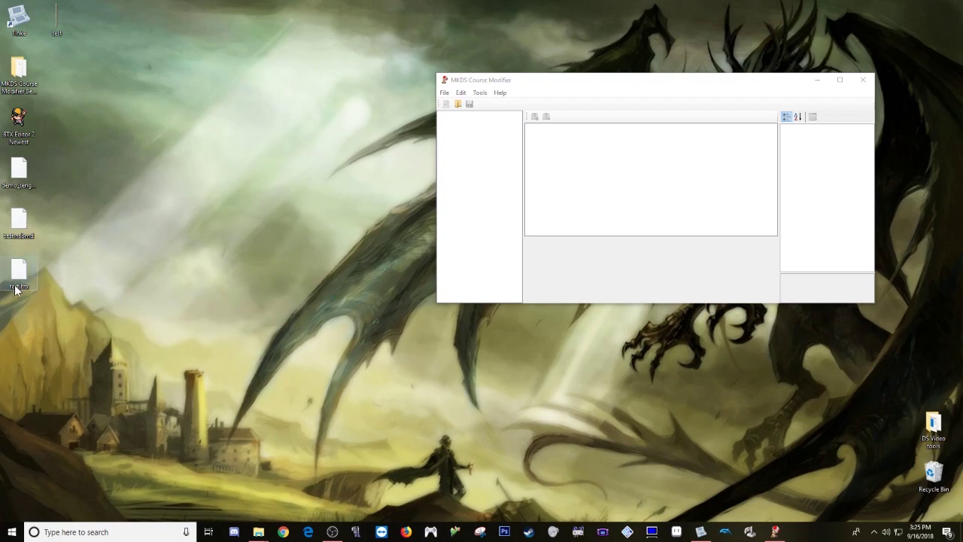
pyautogui.doubleClick(18, 128)
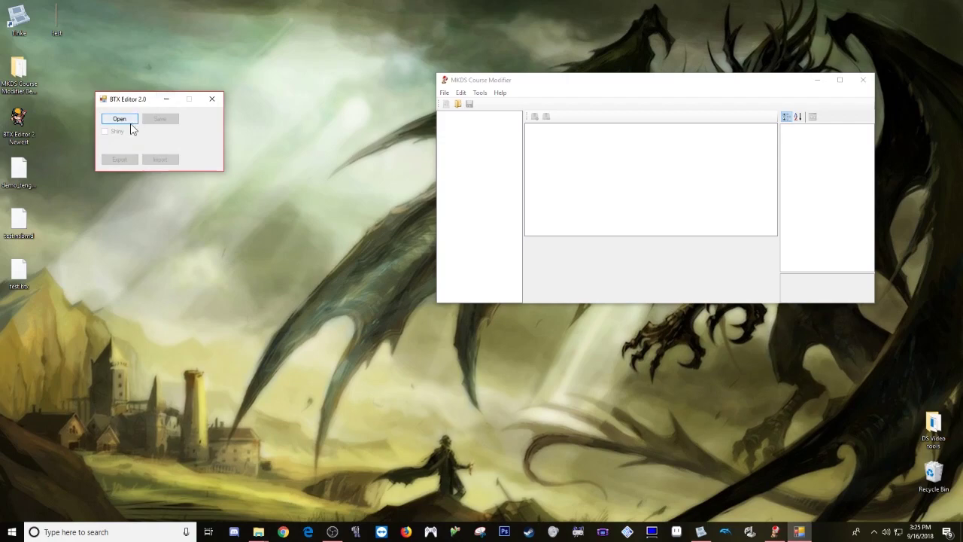
# - Load test.btx from the Desktop into BTX Editor
pyautogui.click(120, 119)
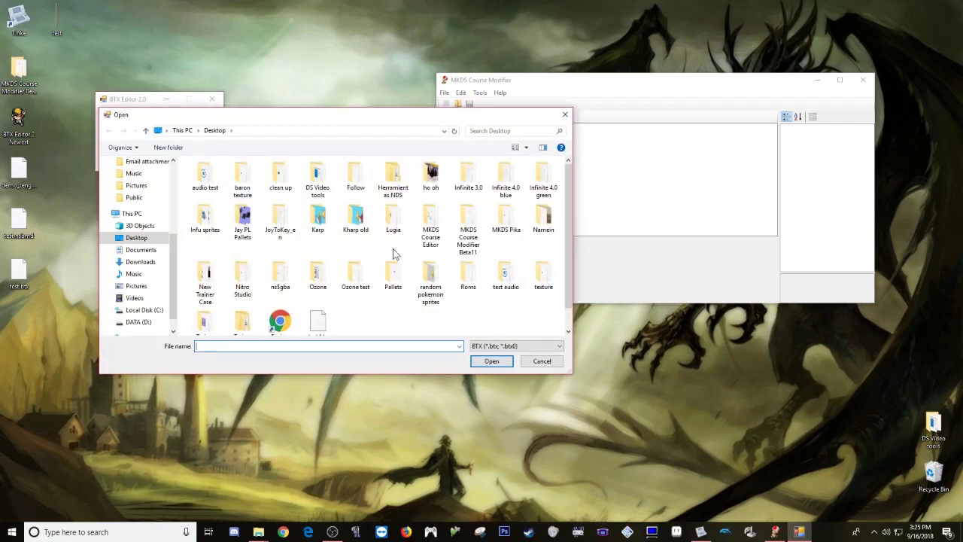
pyautogui.scroll(-1, 393, 256)
pyautogui.click(318, 307)
pyautogui.doubleClick(319, 310)
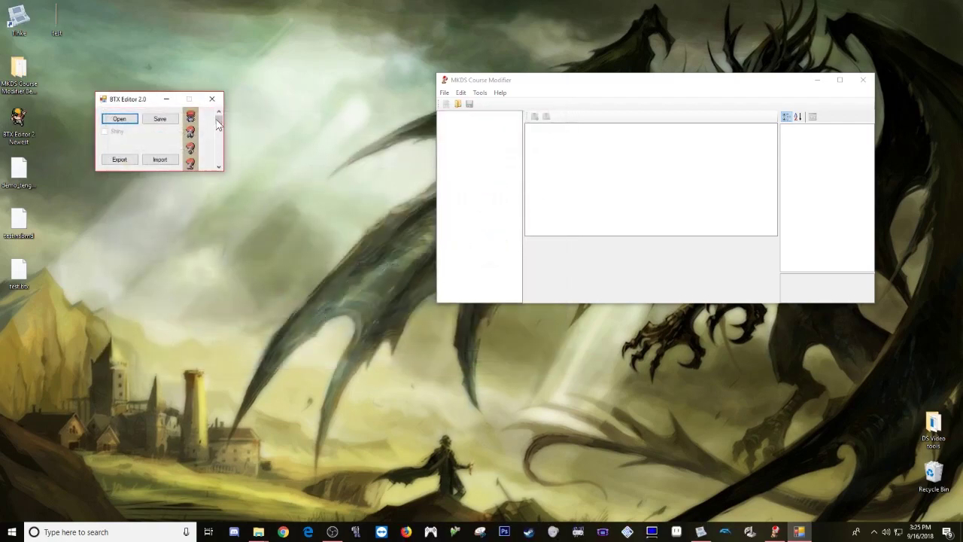
pyautogui.moveTo(219, 121)
pyautogui.mouseDown()
pyautogui.moveTo(216, 165)
pyautogui.moveTo(220, 116)
pyautogui.mouseUp()
# - Export the sprite texture to the Desktop as the PNG lucas bmd0
pyautogui.click(120, 160)
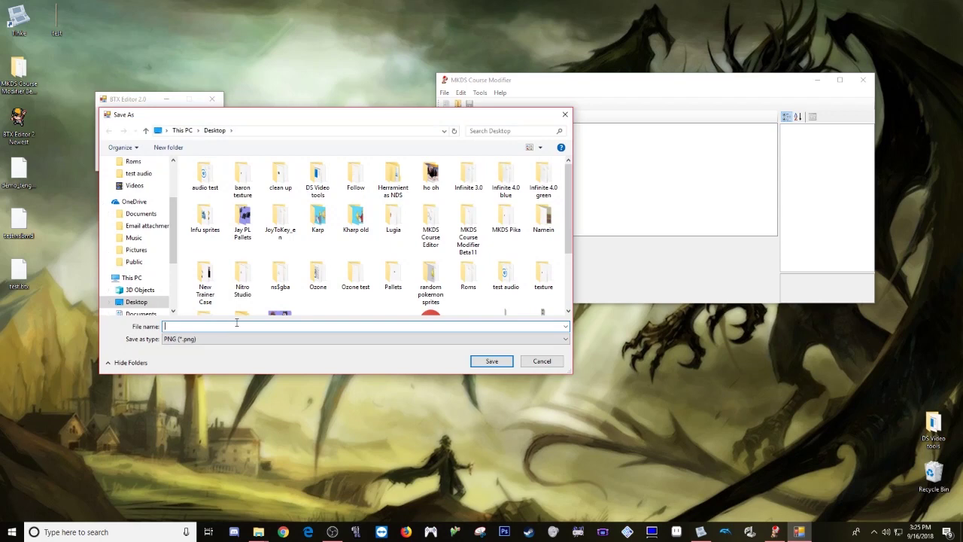
pyautogui.write('lucas.bmd0')
pyautogui.click(492, 362)
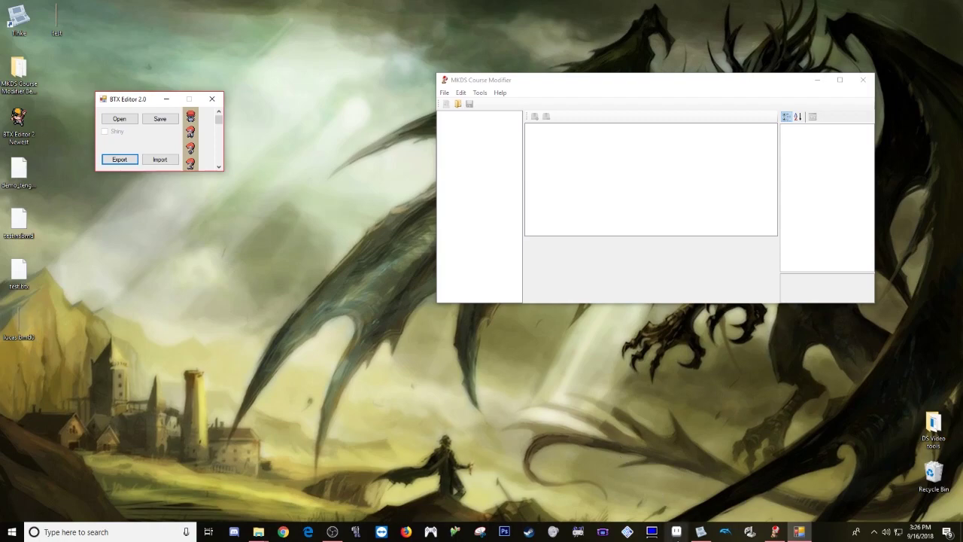
pyautogui.click(677, 532)
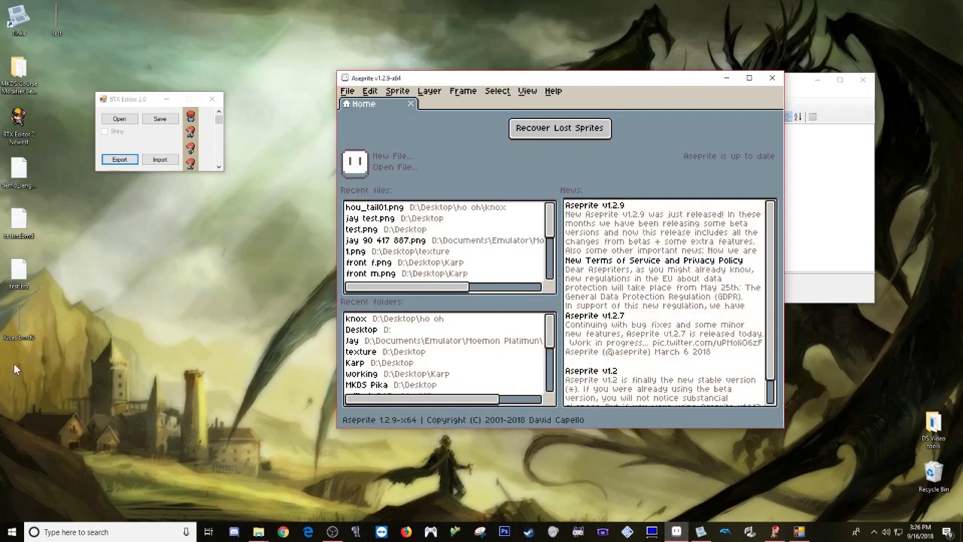
pyautogui.moveTo(24, 319); pyautogui.dragTo(564, 226)
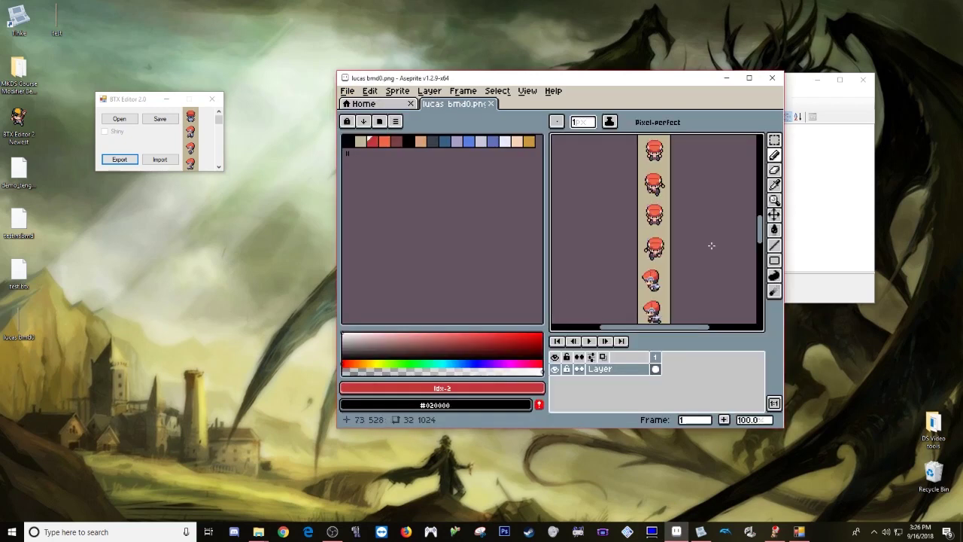
pyautogui.scroll(1, 679, 231)
pyautogui.scroll(-1, 723, 225)
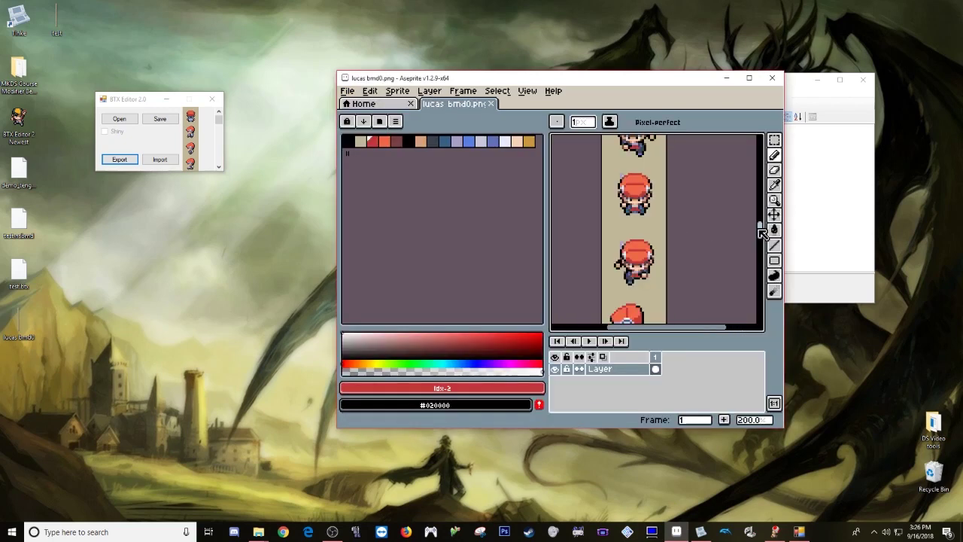
pyautogui.moveTo(763, 215); pyautogui.dragTo(750, 315)
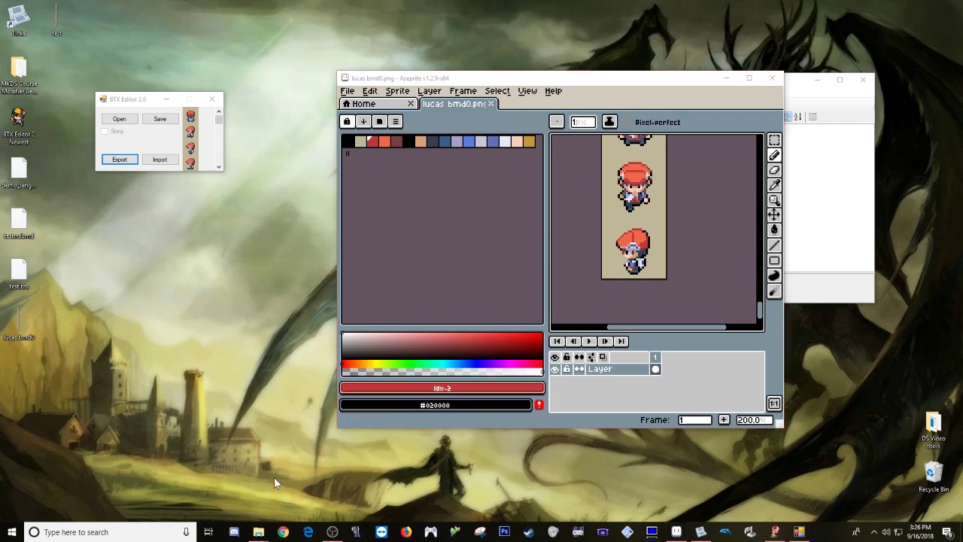
pyautogui.moveTo(258, 527)
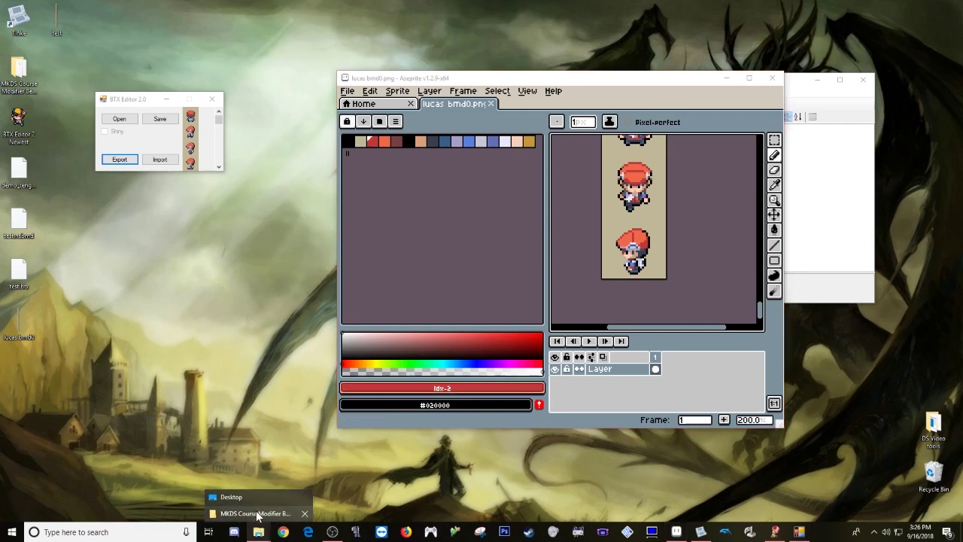
pyautogui.click(259, 527)
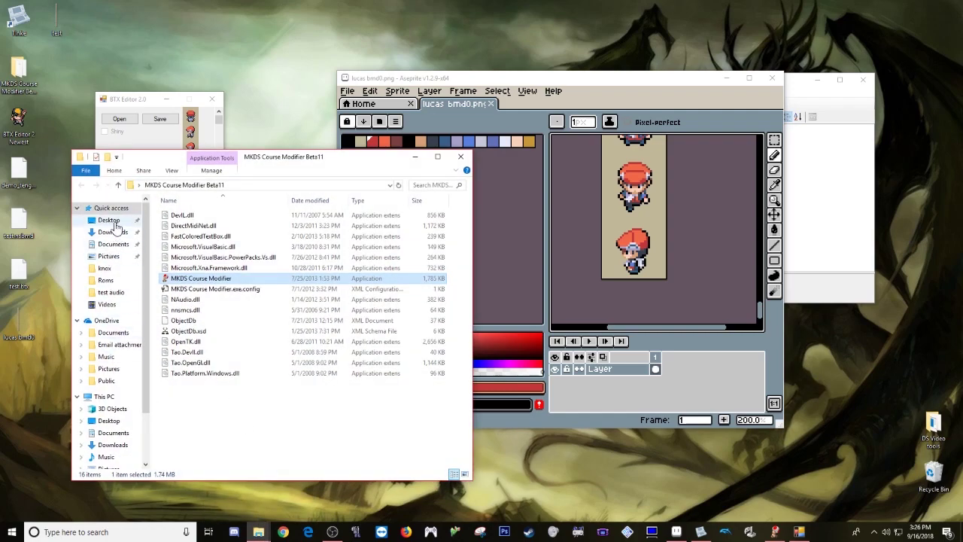
# - Drag jay test.png from the Desktop folder into Aseprite to open it in a new tab
pyautogui.click(113, 221)
pyautogui.scroll(-5, 249, 342)
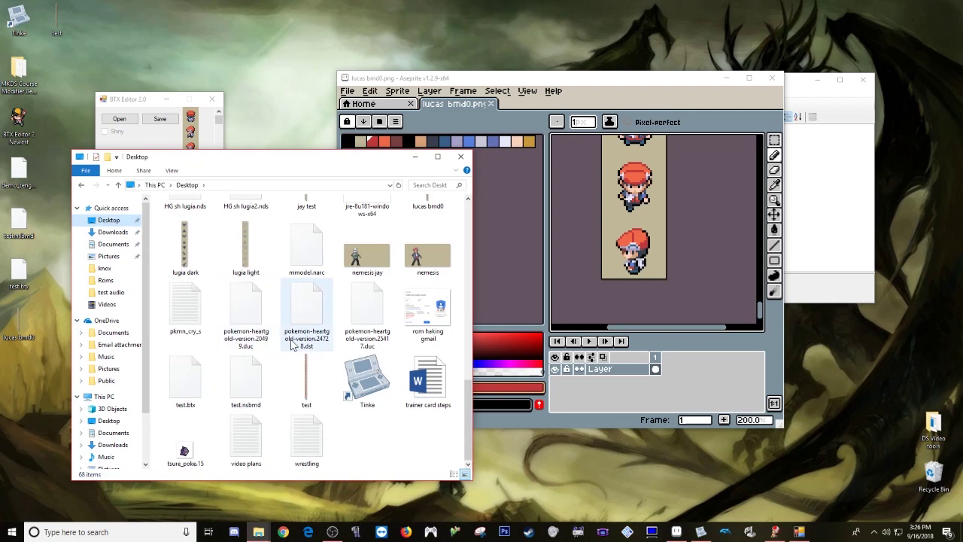
pyautogui.scroll(3, 292, 339)
pyautogui.moveTo(304, 375); pyautogui.dragTo(574, 271)
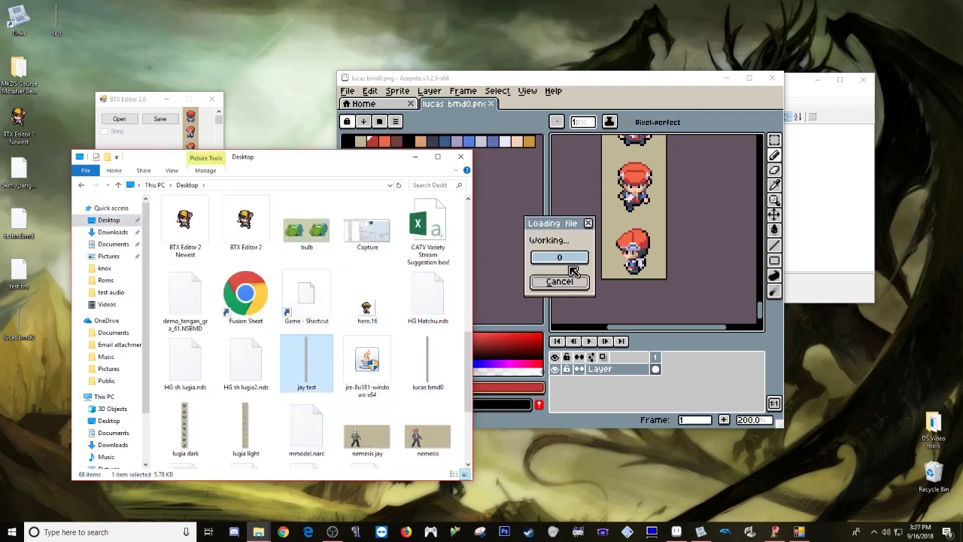
pyautogui.click(415, 157)
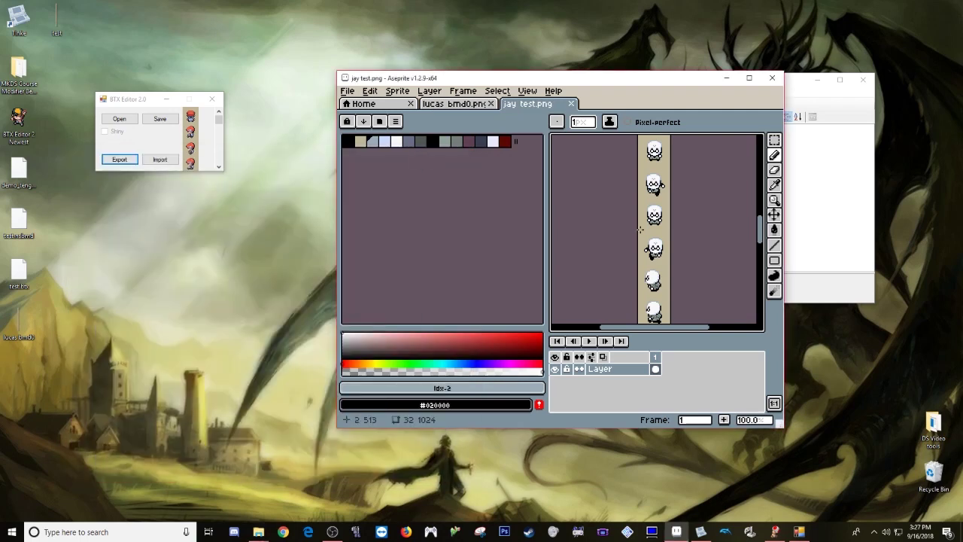
pyautogui.scroll(-1, 640, 230)
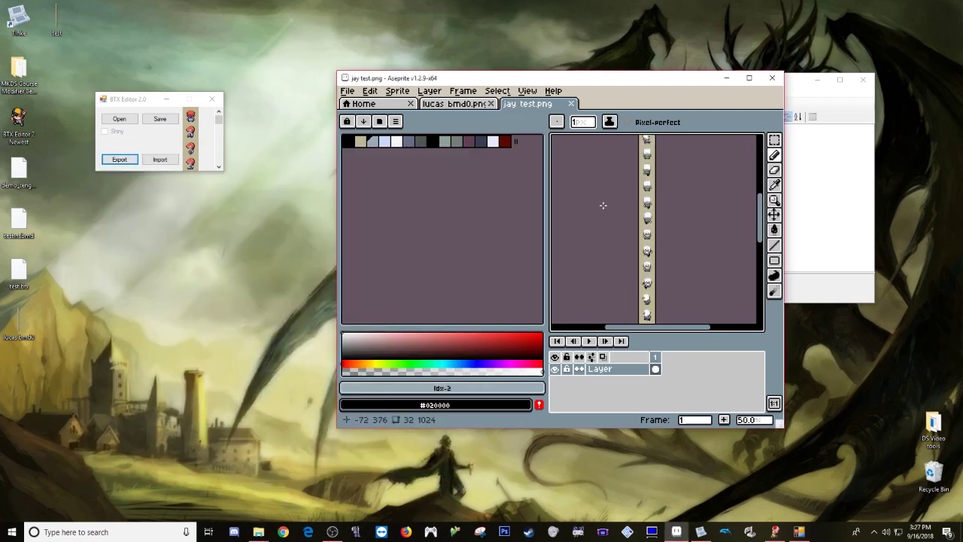
pyautogui.scroll(1, 603, 205)
pyautogui.moveTo(761, 215); pyautogui.dragTo(773, 166)
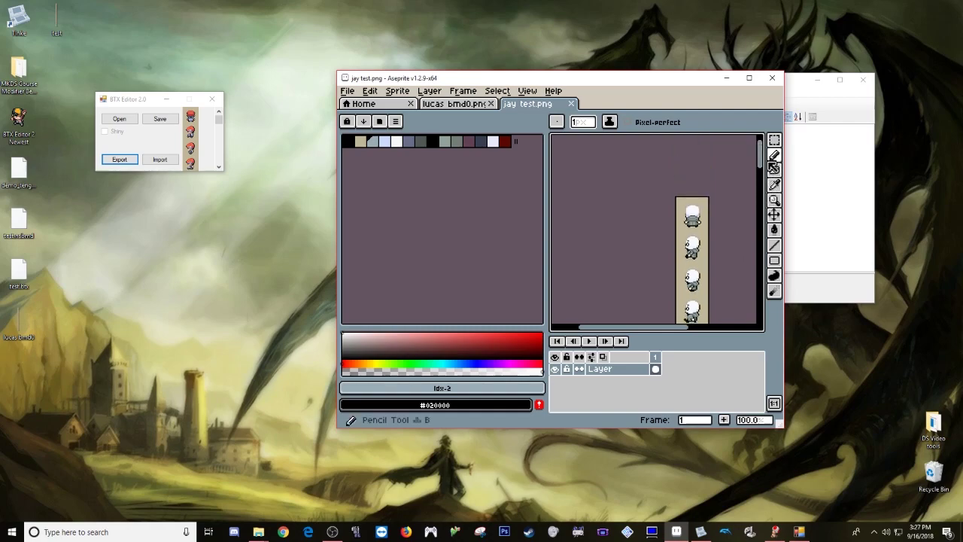
# - Import the jay test image as the BTX textures
pyautogui.click(167, 161)
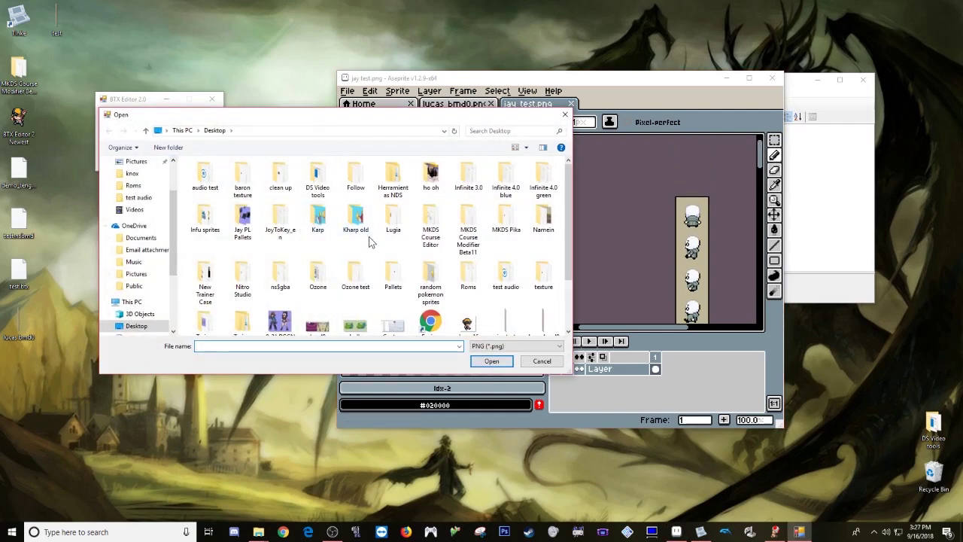
pyautogui.scroll(-1, 369, 241)
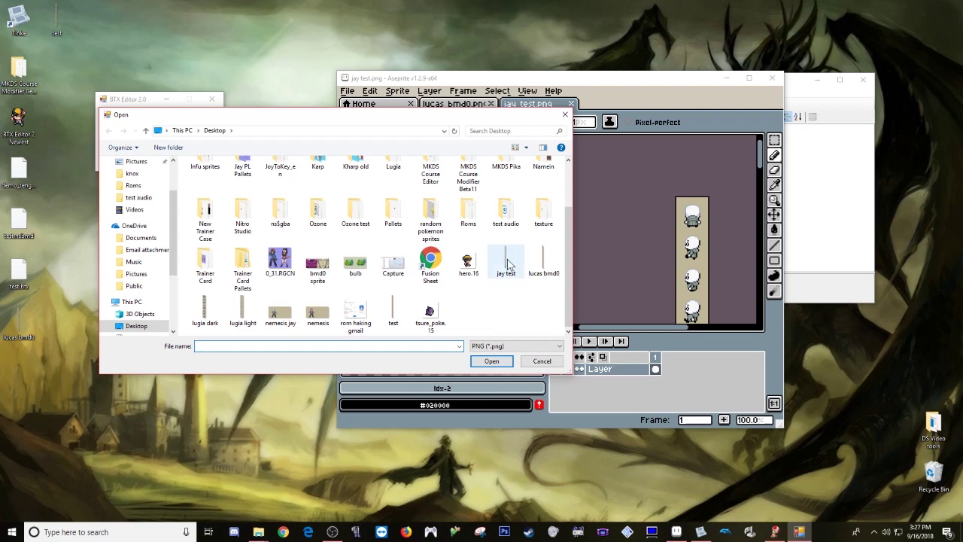
pyautogui.doubleClick(506, 263)
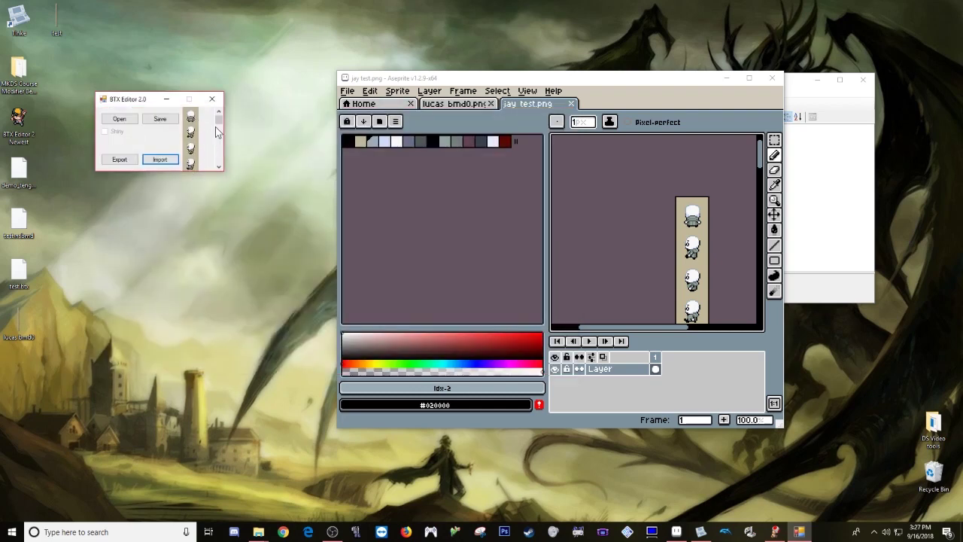
pyautogui.moveTo(218, 120); pyautogui.dragTo(216, 158)
pyautogui.scroll(5, 216, 158)
# - Save the textures over test.btx on the Desktop, confirming the replacement
pyautogui.click(159, 119)
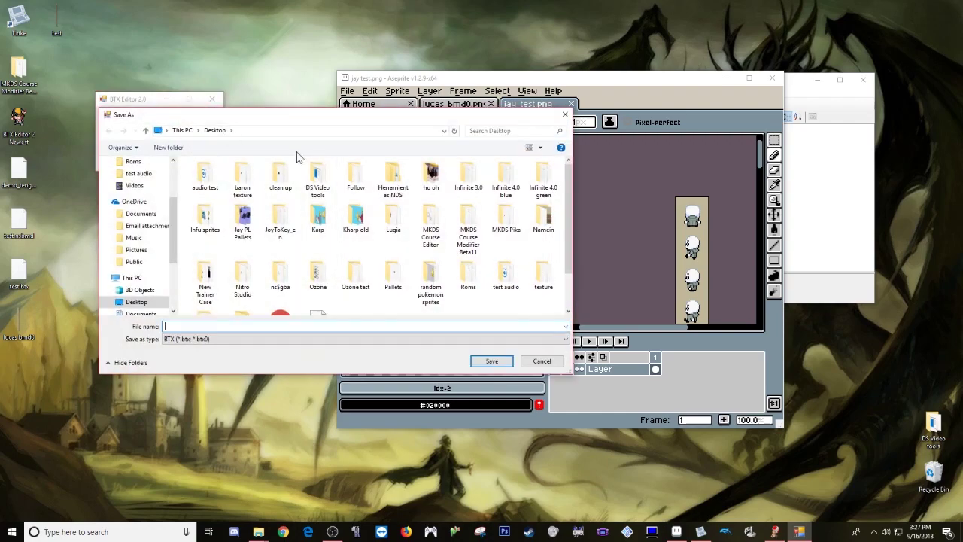
pyautogui.scroll(-1, 452, 225)
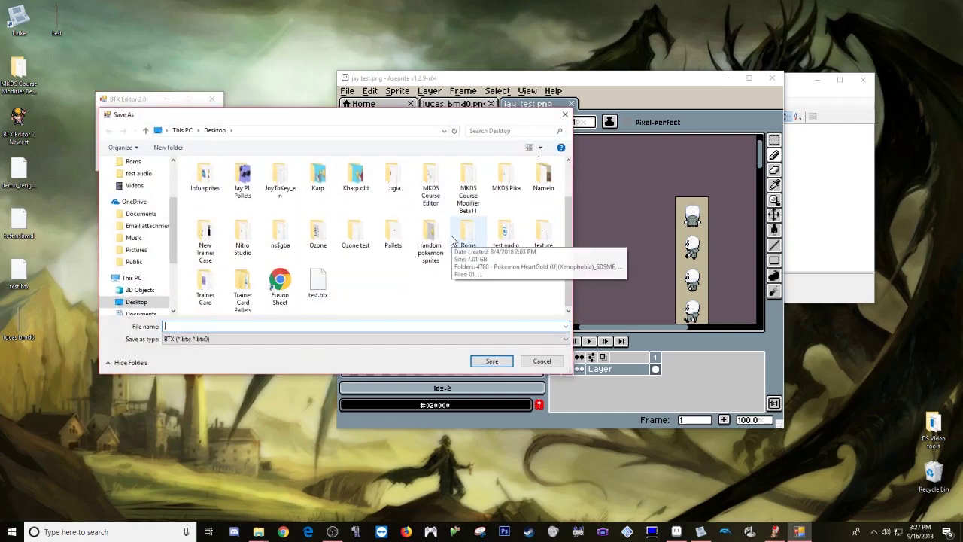
pyautogui.click(318, 295)
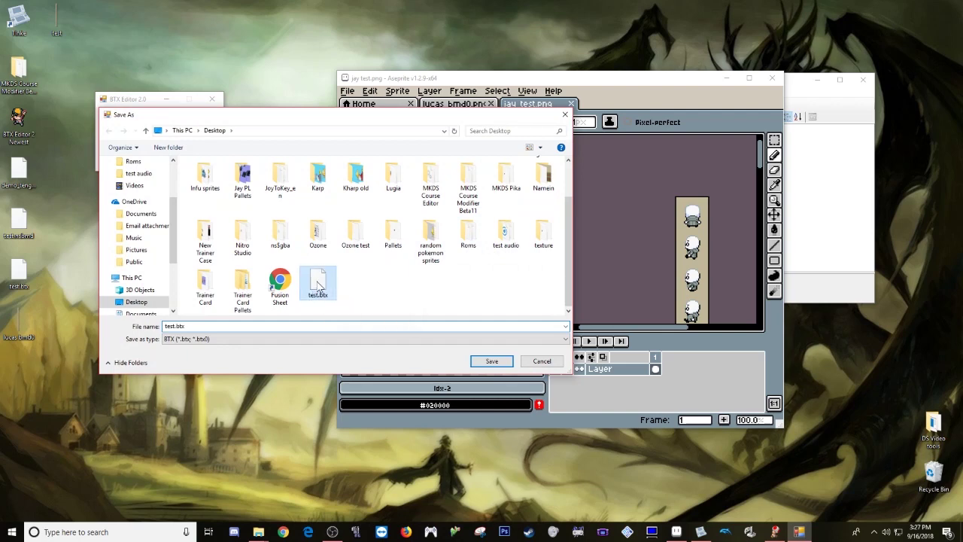
pyautogui.click(491, 361)
pyautogui.click(511, 269)
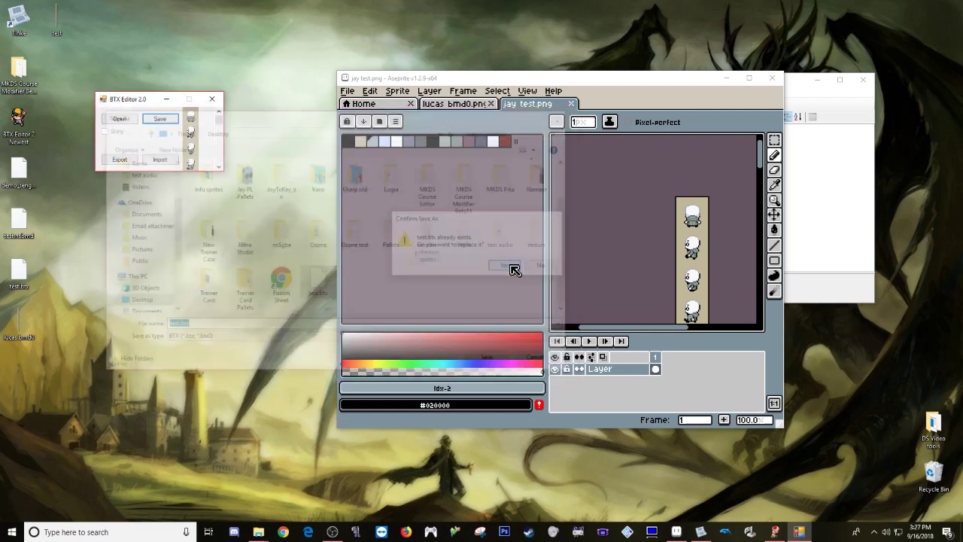
# - Close BTX Editor, relaunch it, and pick test.btx to reopen
pyautogui.click(211, 99)
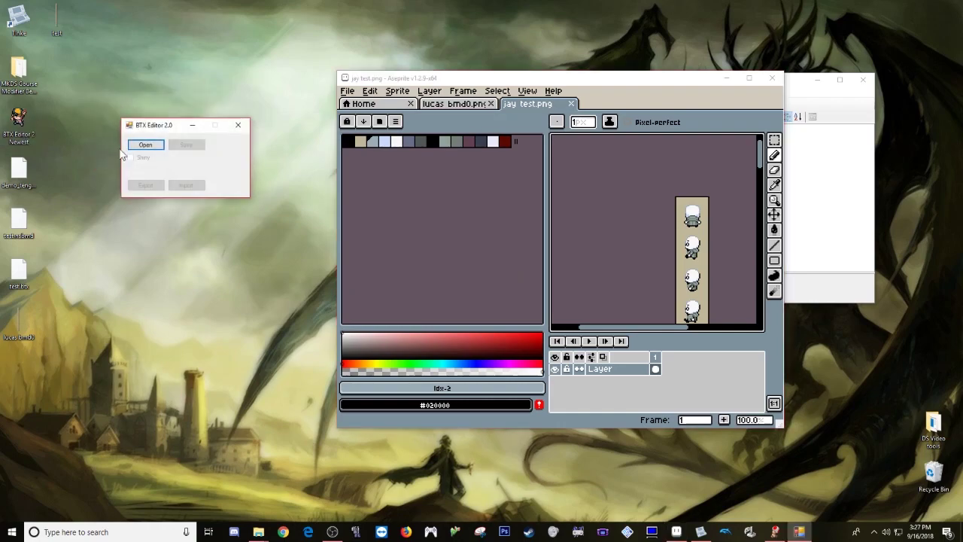
pyautogui.click(136, 148)
pyautogui.scroll(-1, 359, 337)
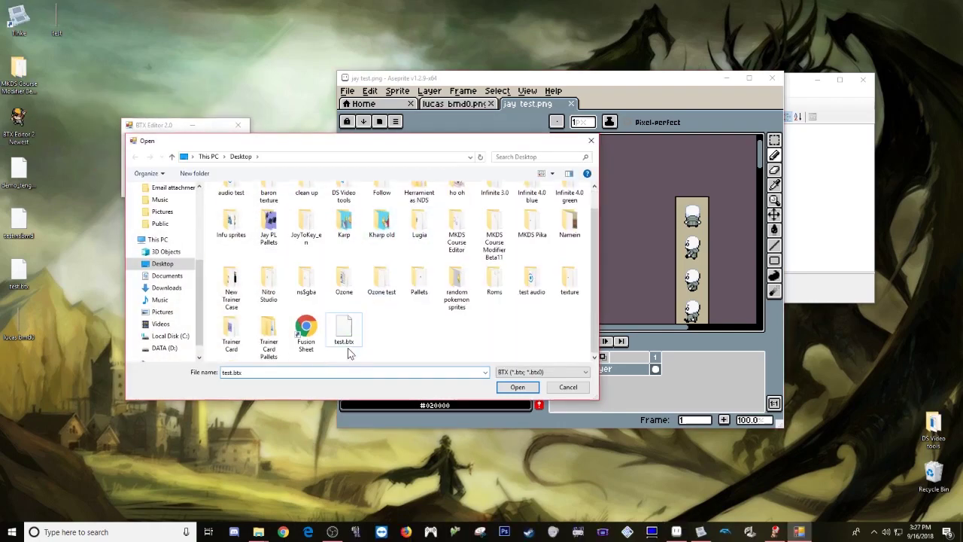
pyautogui.click(353, 331)
# - Verify test.btx shows the new sprites, rename it to test.nsbtx accepting the warning, and minimize Aseprite
pyautogui.doubleClick(352, 331)
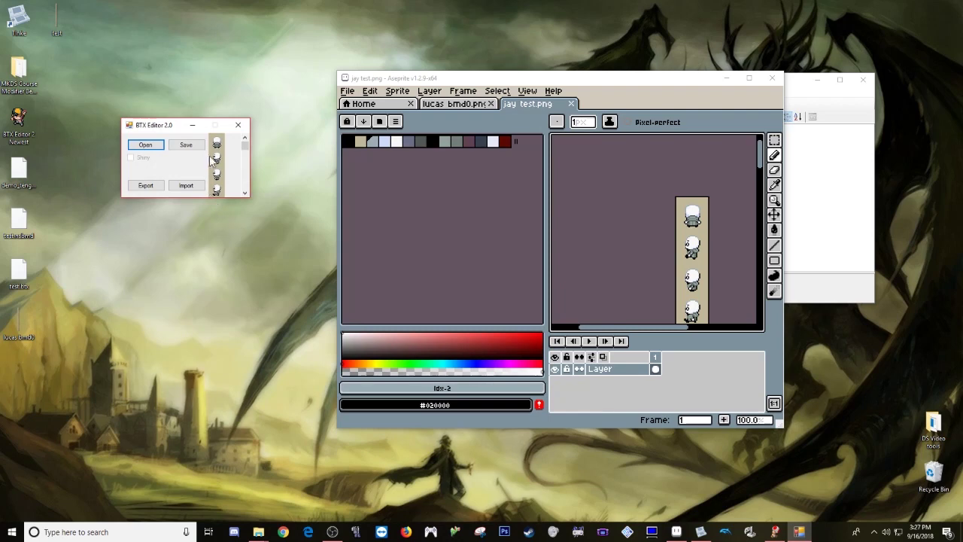
pyautogui.click(238, 125)
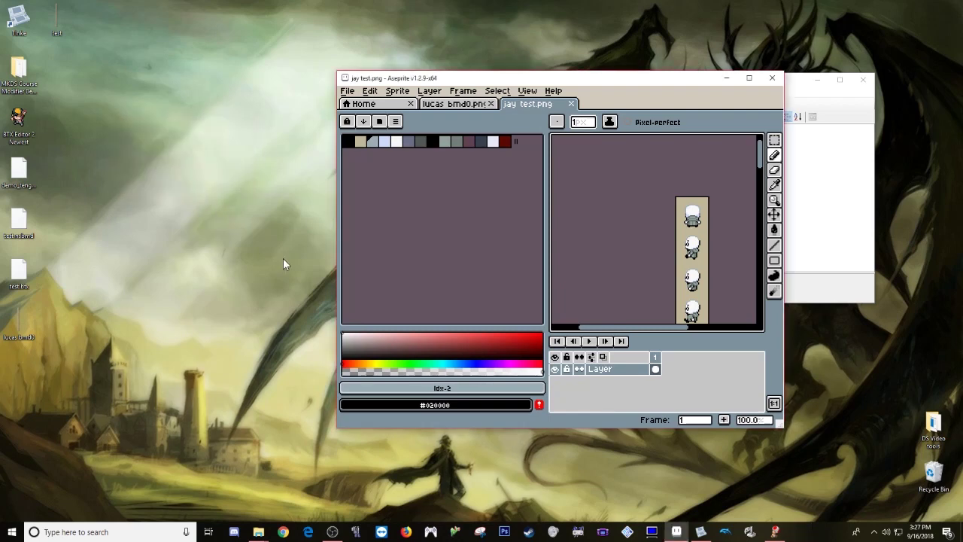
pyautogui.rightClick(27, 273)
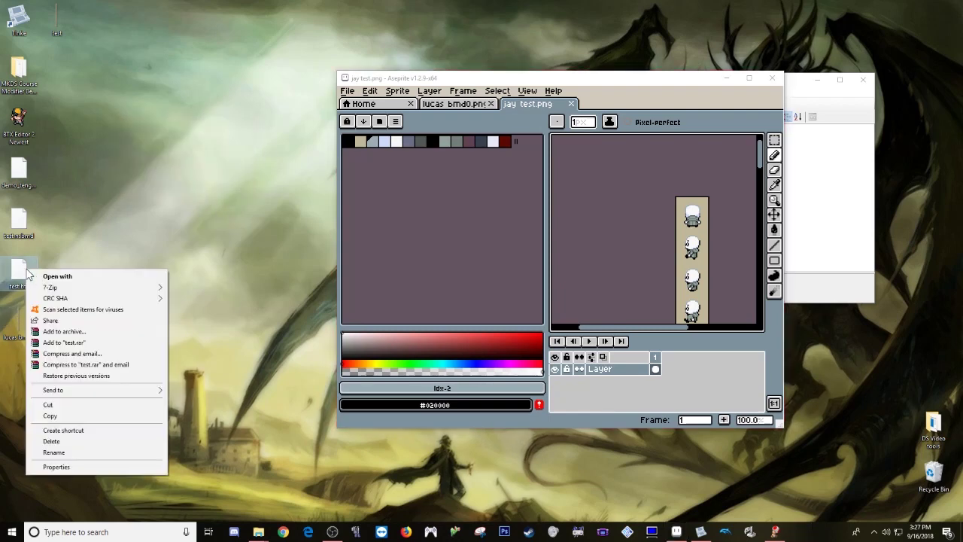
pyautogui.click(72, 452)
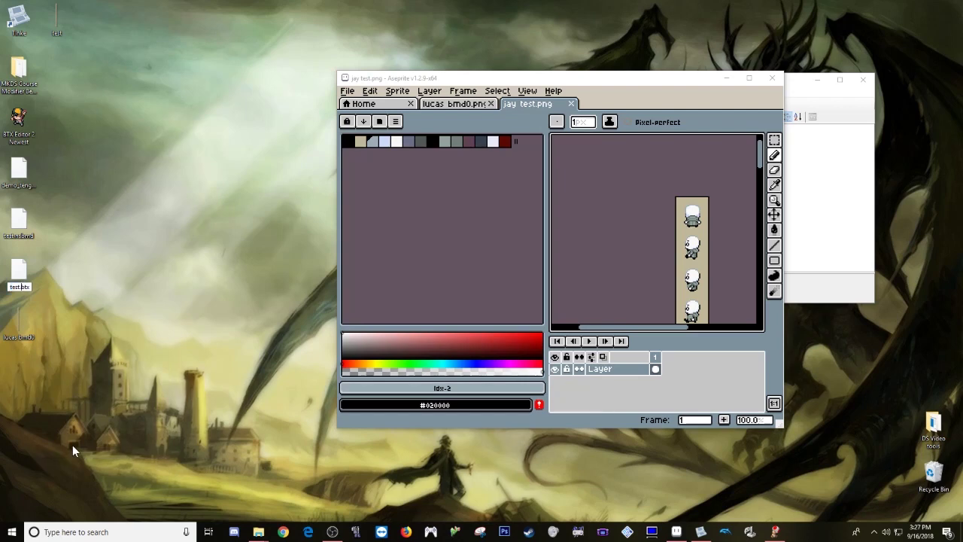
pyautogui.write('ns')
pyautogui.press('Return')
pyautogui.click(522, 268)
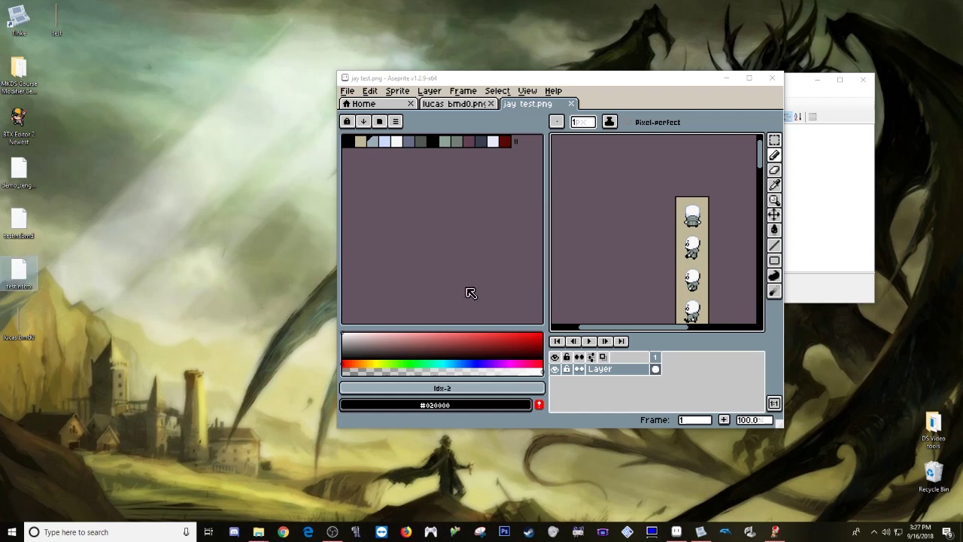
pyautogui.moveTo(82, 290); pyautogui.dragTo(151, 296)
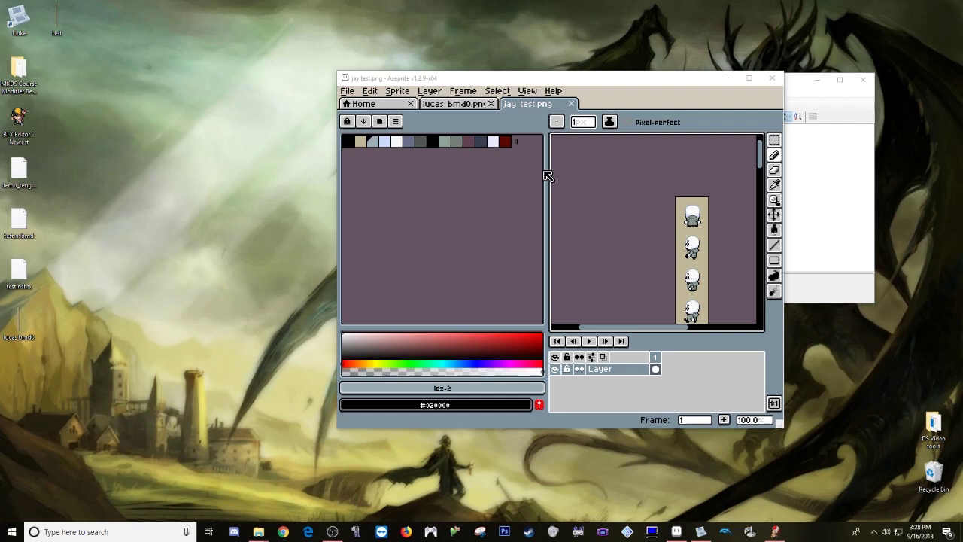
pyautogui.click(728, 79)
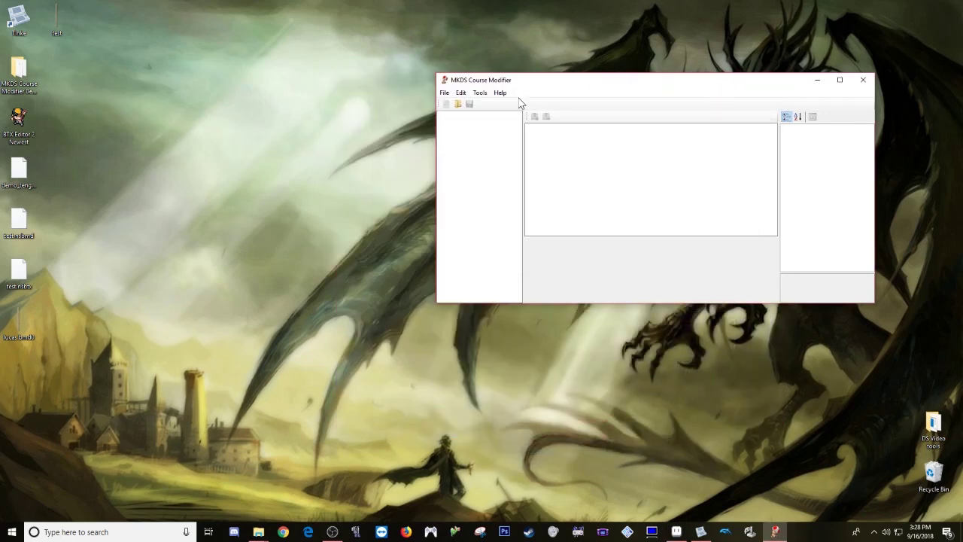
# - Combine the test.nsbmd model with the test.nsbtx textures
pyautogui.click(480, 93)
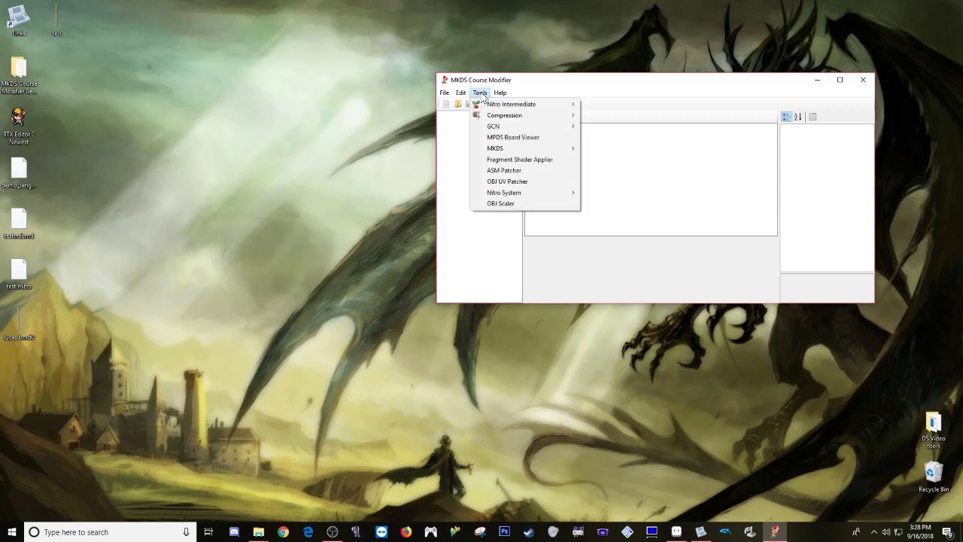
pyautogui.moveTo(499, 195)
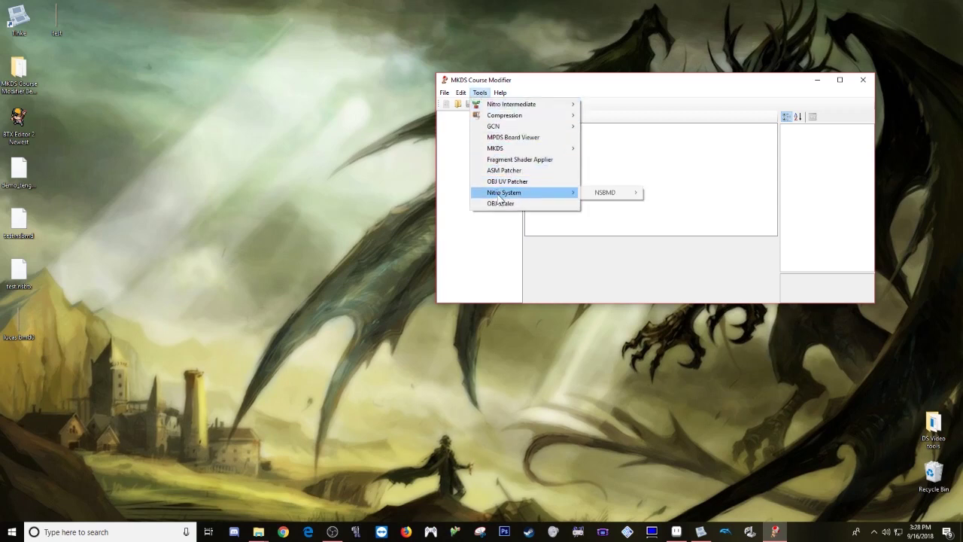
pyautogui.moveTo(605, 200)
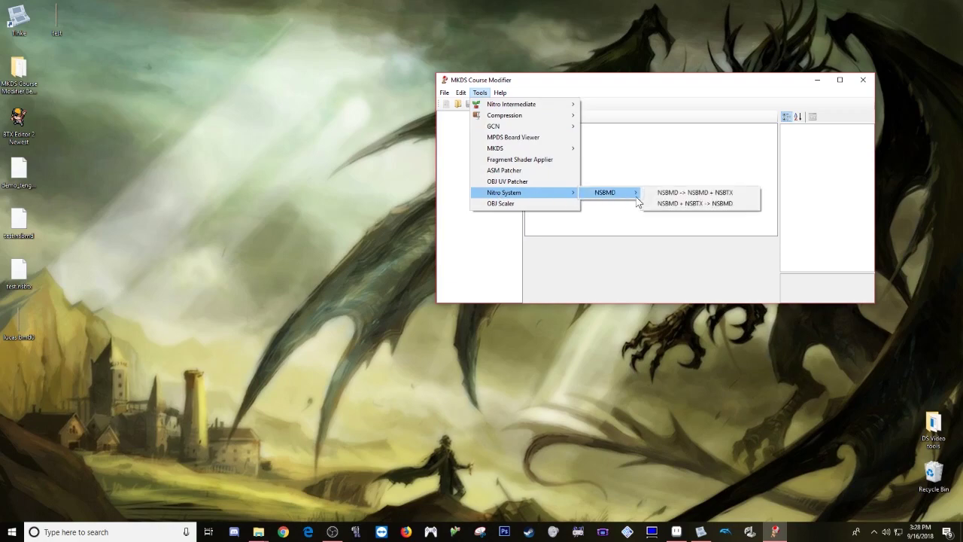
pyautogui.click(715, 207)
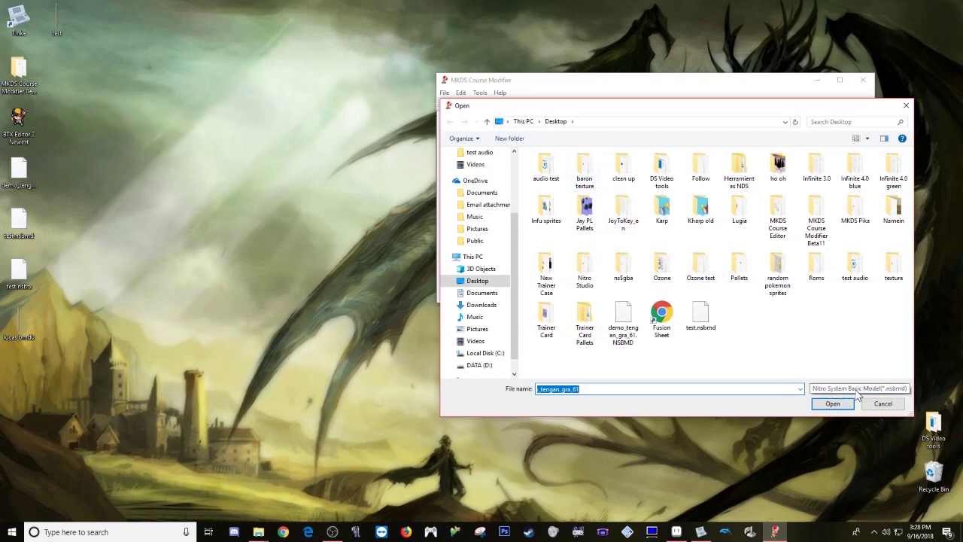
pyautogui.doubleClick(704, 315)
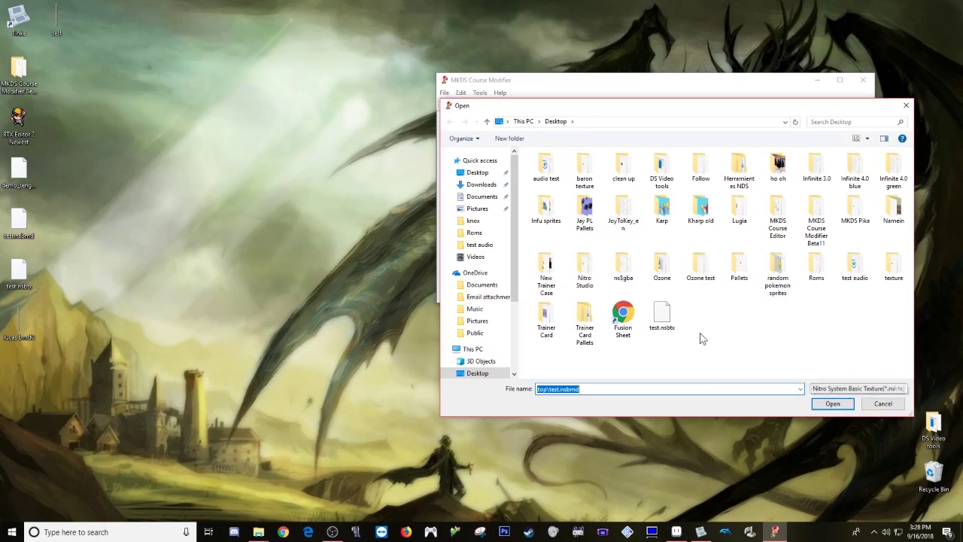
pyautogui.doubleClick(662, 316)
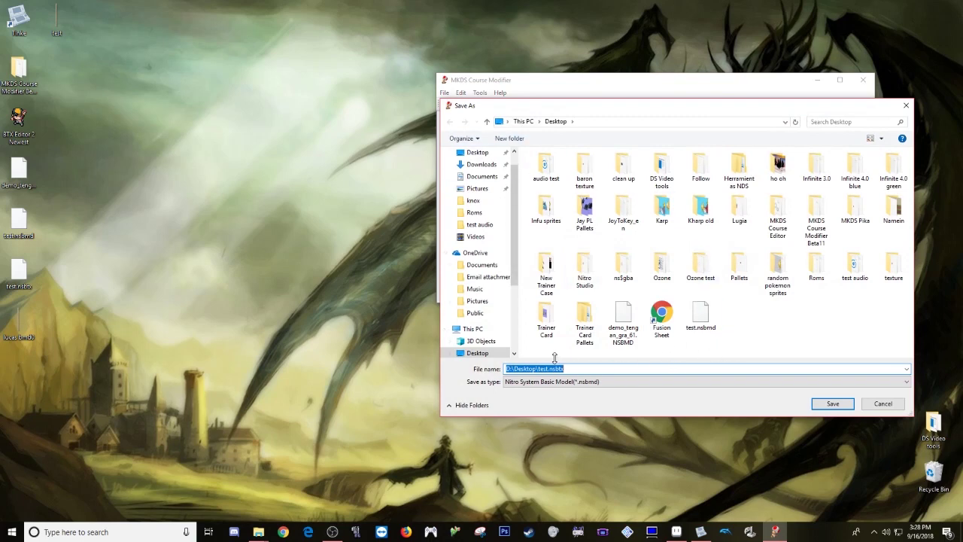
# - Save the recombined model to the Desktop as test jay.nsbmd
pyautogui.click(707, 320)
pyautogui.doubleClick(539, 369)
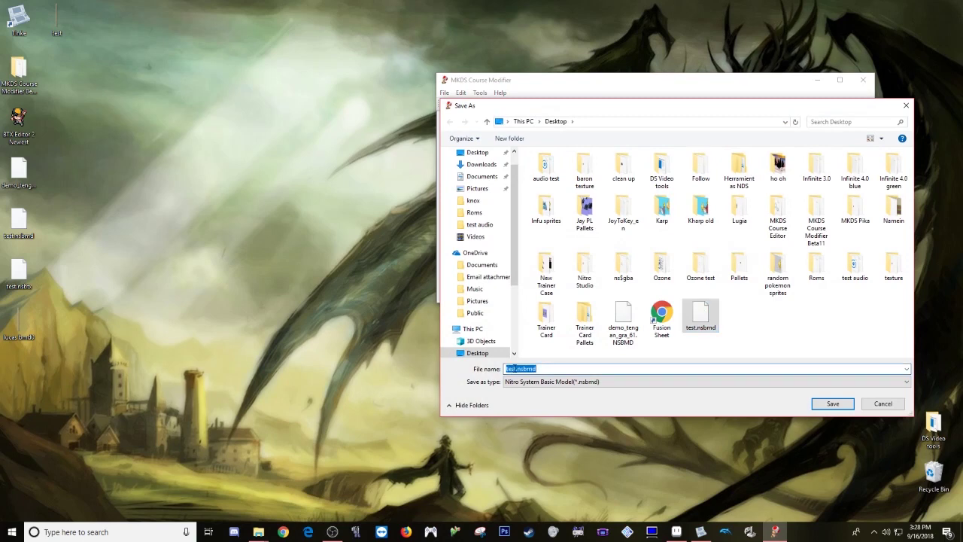
pyautogui.click(519, 369)
pyautogui.write('.jay')
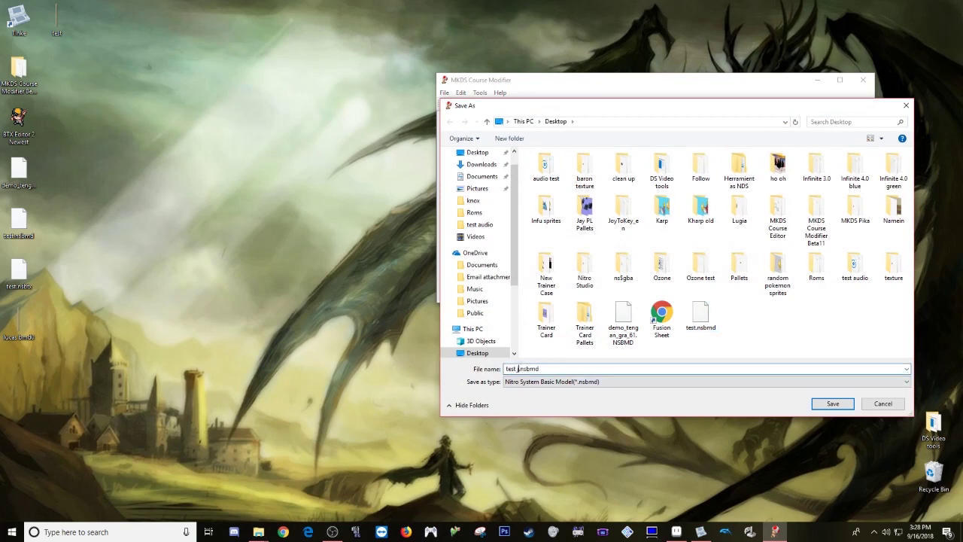
pyautogui.click(831, 405)
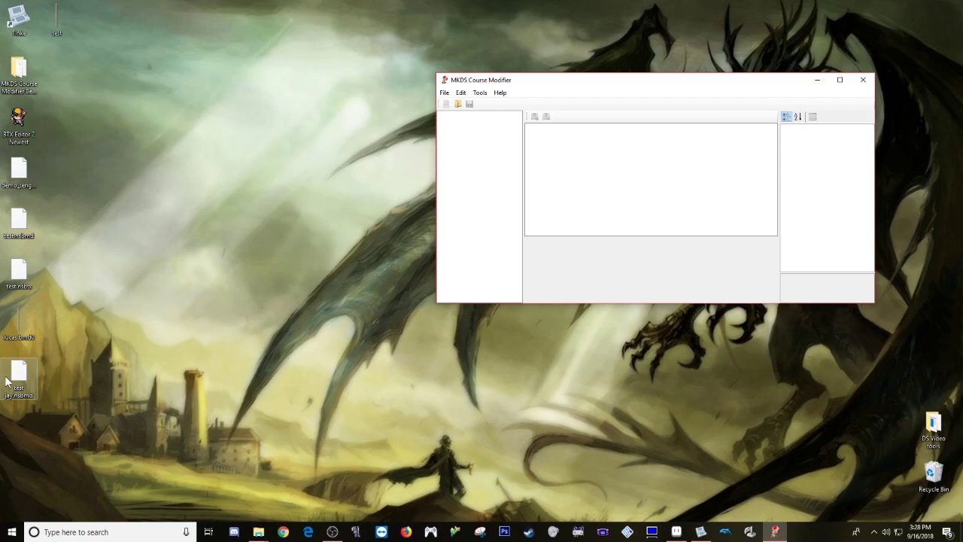
# - Change the saved file's extension from .nsbmd to .bmd0, making it test jay.bmd0, and accept the warning
pyautogui.rightClick(16, 382)
pyautogui.click(38, 354)
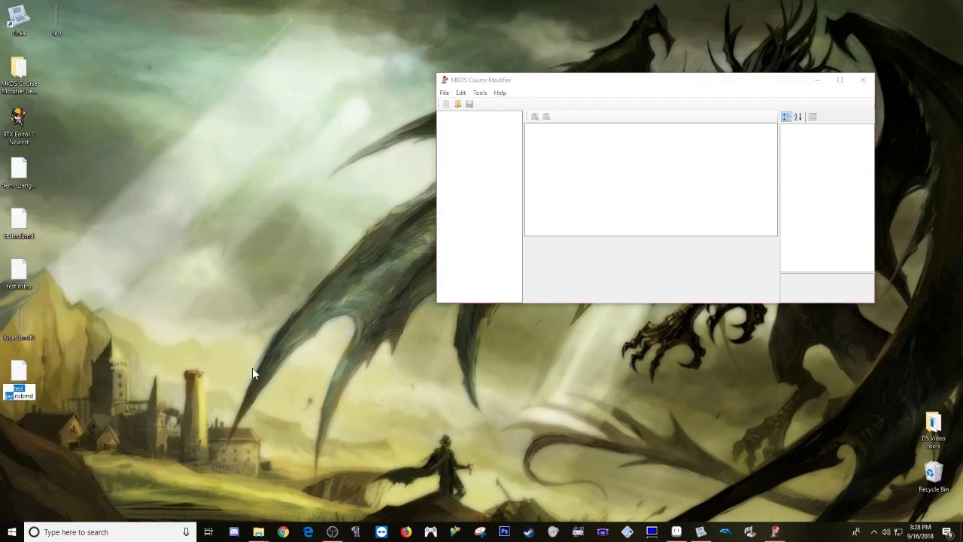
pyautogui.press('Right')
pyautogui.press('BackSpace')
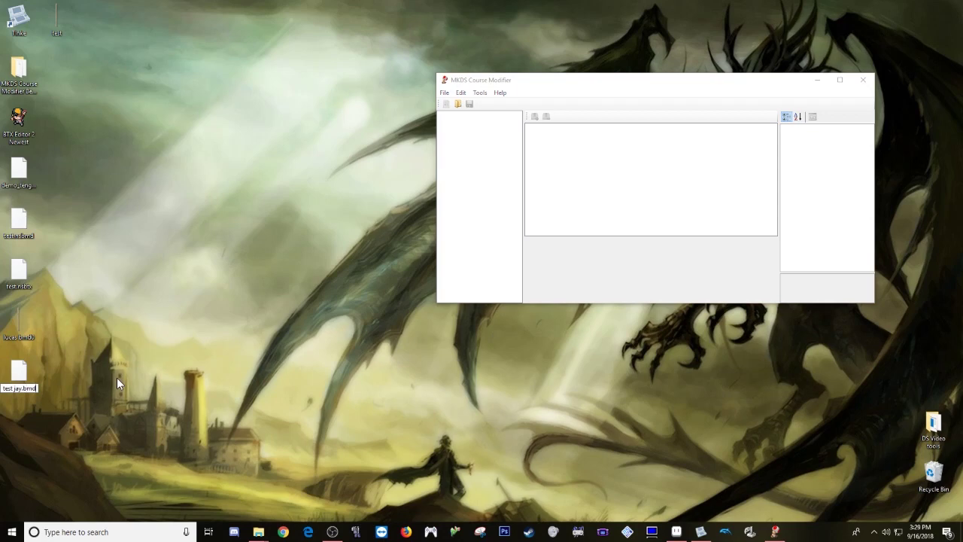
pyautogui.write('0')
pyautogui.press('Return')
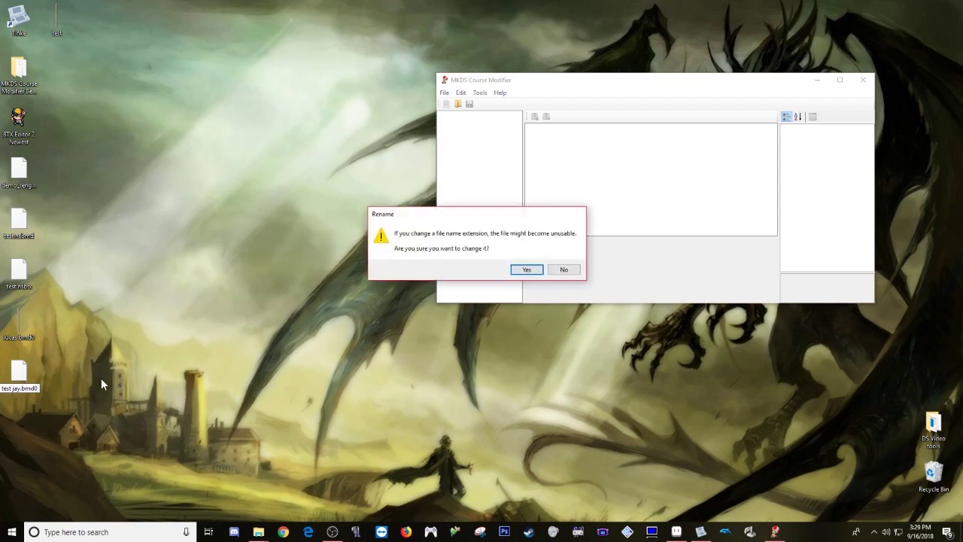
pyautogui.click(525, 268)
pyautogui.moveTo(470, 382); pyautogui.dragTo(359, 397)
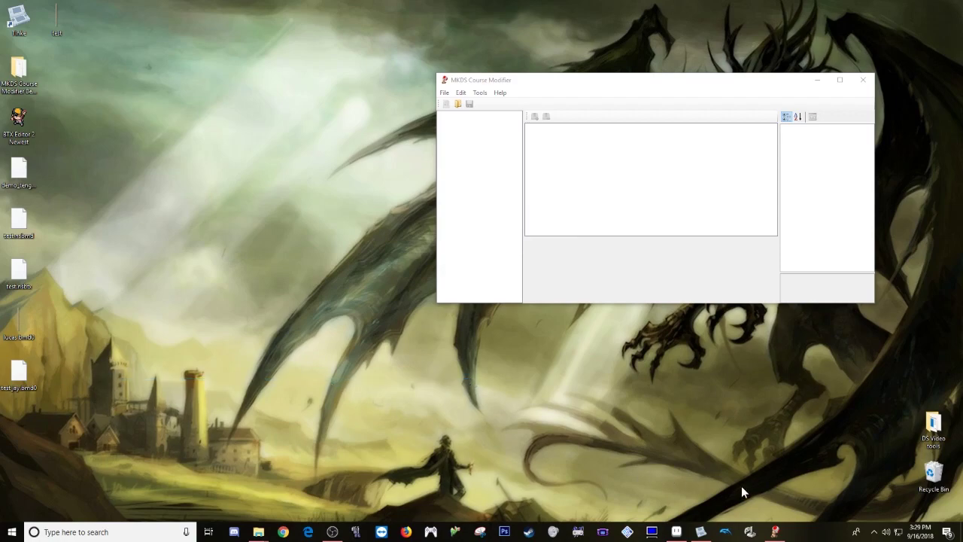
# - In Tinke, replace demo_tengan_gra_61.BMD0 with the file test jay.bmd0
pyautogui.click(700, 532)
pyautogui.moveTo(467, 56); pyautogui.dragTo(535, 102)
pyautogui.click(320, 332)
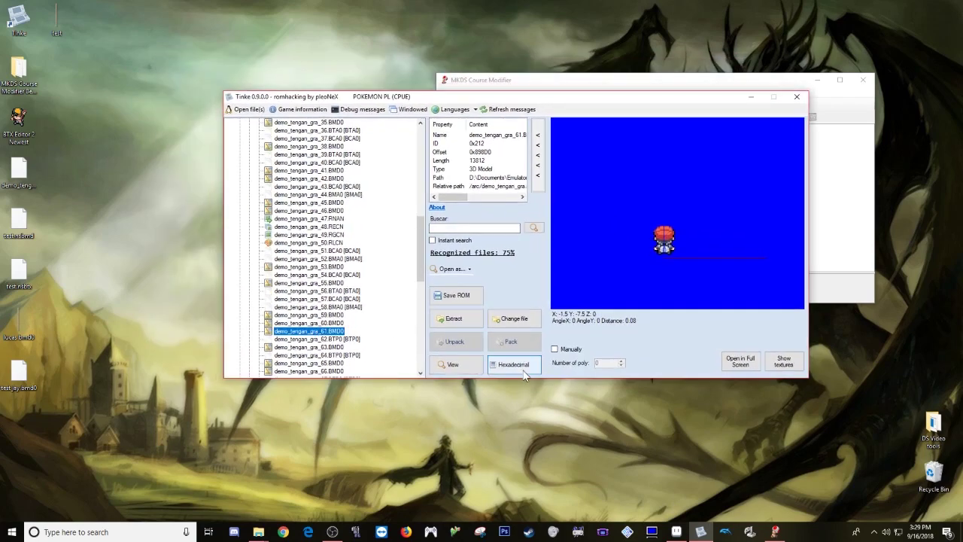
pyautogui.click(522, 326)
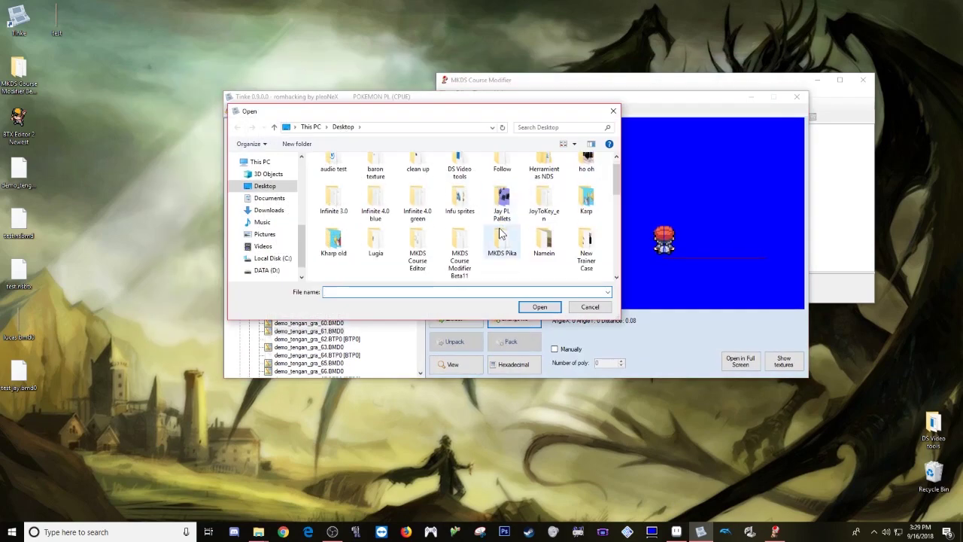
pyautogui.scroll(-3, 514, 242)
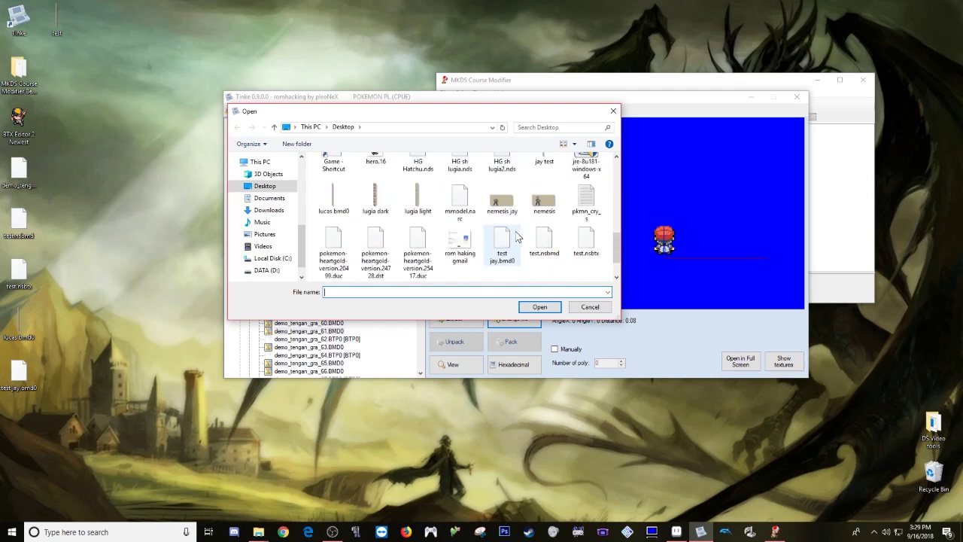
pyautogui.click(501, 245)
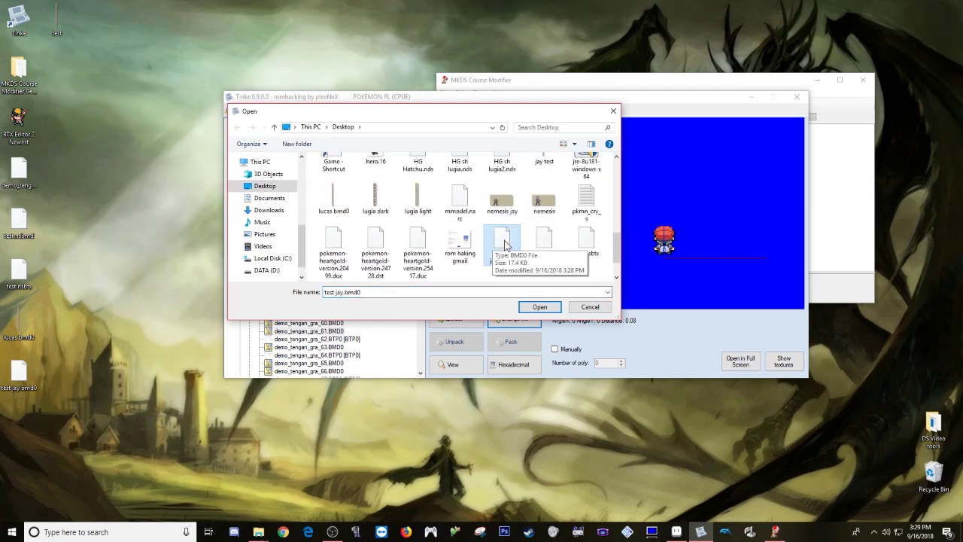
pyautogui.doubleClick(505, 244)
# - View the replaced demo_tengan_gra_61.BMD0 model and rotate the 3D preview
pyautogui.click(331, 331)
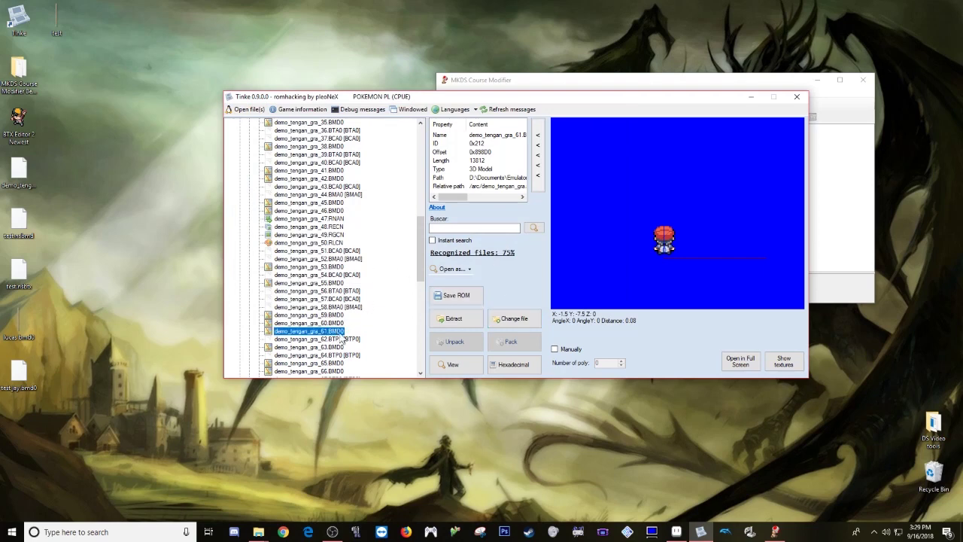
pyautogui.click(453, 364)
pyautogui.moveTo(628, 268); pyautogui.dragTo(630, 287)
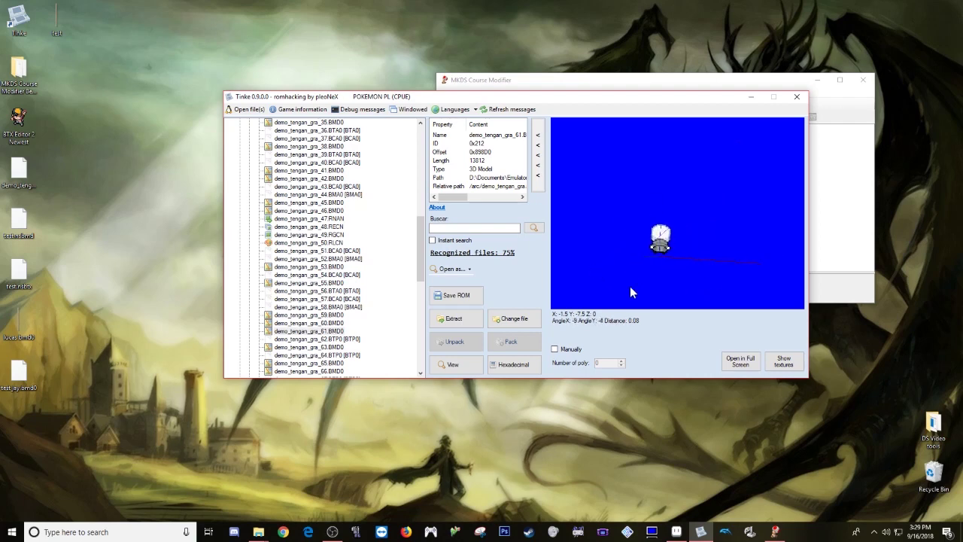
# - Open the model's texture viewer and browse the 32×32 pl_boy01c textures, ending back at the first
pyautogui.click(784, 363)
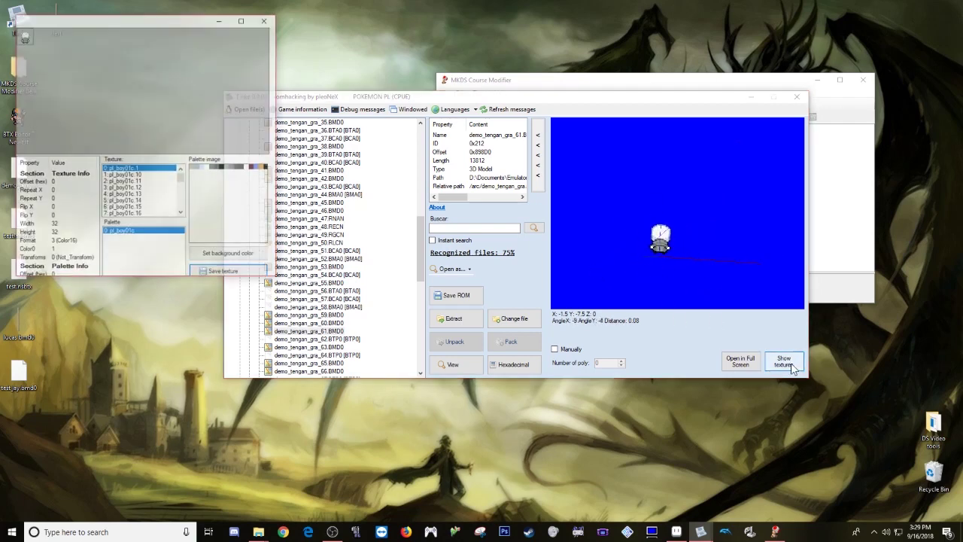
pyautogui.moveTo(180, 24); pyautogui.dragTo(481, 139)
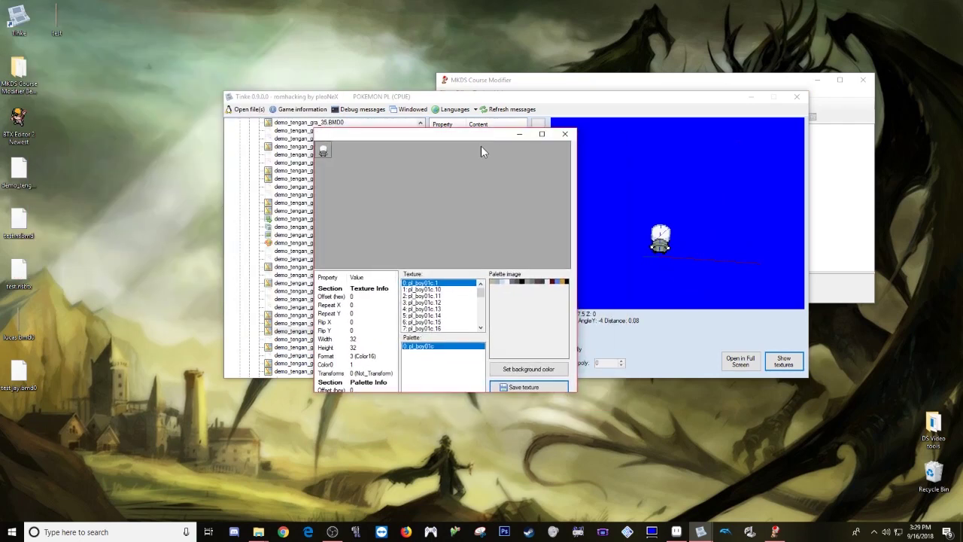
pyautogui.press('Down')
pyautogui.press('Down')
pyautogui.press('Down')
pyautogui.press('Down')
pyautogui.press('Down')
pyautogui.press('Down')
pyautogui.press('Down')
pyautogui.press('Down')
pyautogui.press('Down')
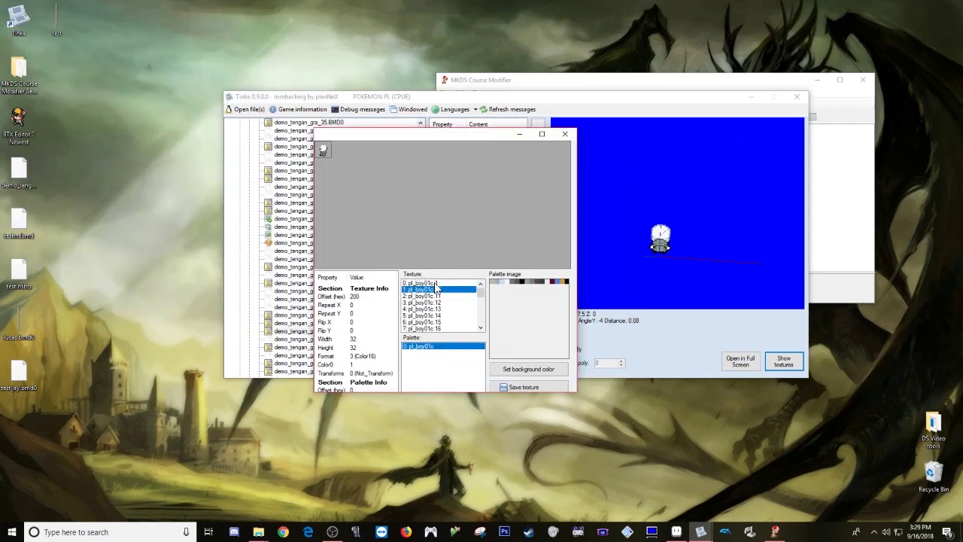
pyautogui.press('Down')
pyautogui.press('Down')
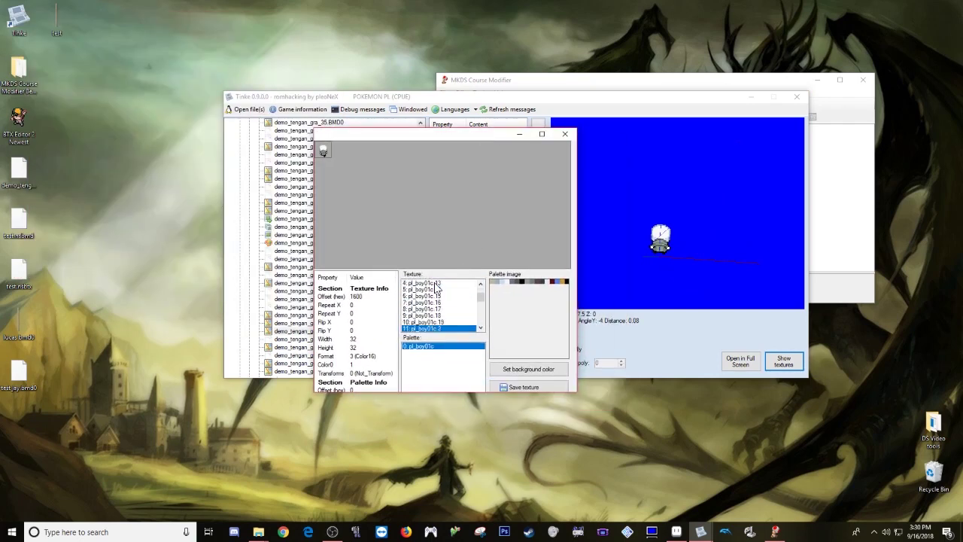
pyautogui.press('Up')
pyautogui.press('Up')
pyautogui.press('Up')
pyautogui.press('Up')
pyautogui.press('Up')
pyautogui.press('Up')
pyautogui.press('Up')
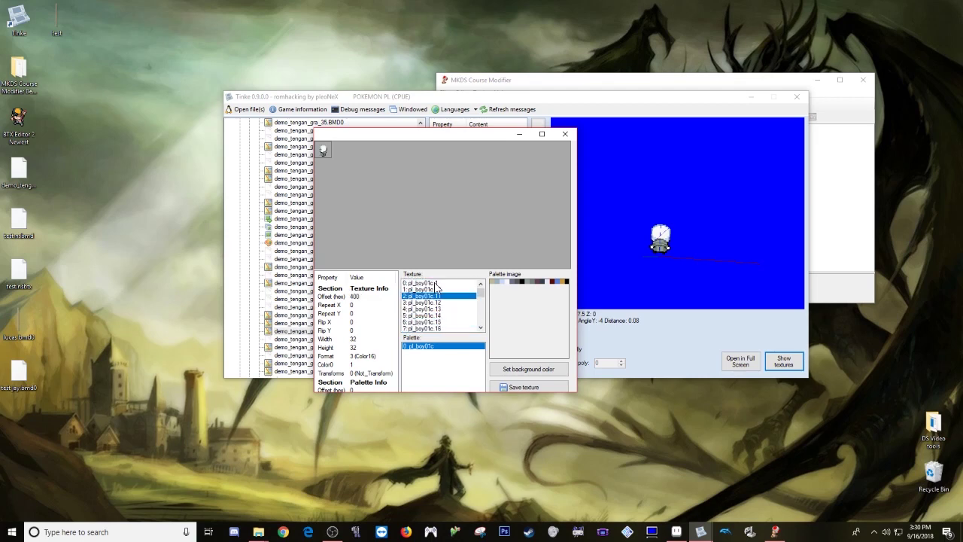
pyautogui.press('Down')
pyautogui.press('Down')
pyautogui.press('Down')
pyautogui.press('Down')
pyautogui.press('Down')
pyautogui.press('Down')
pyautogui.press('Down')
pyautogui.press('Down')
pyautogui.press('Down')
pyautogui.press('Down')
pyautogui.press('Down')
pyautogui.press('Down')
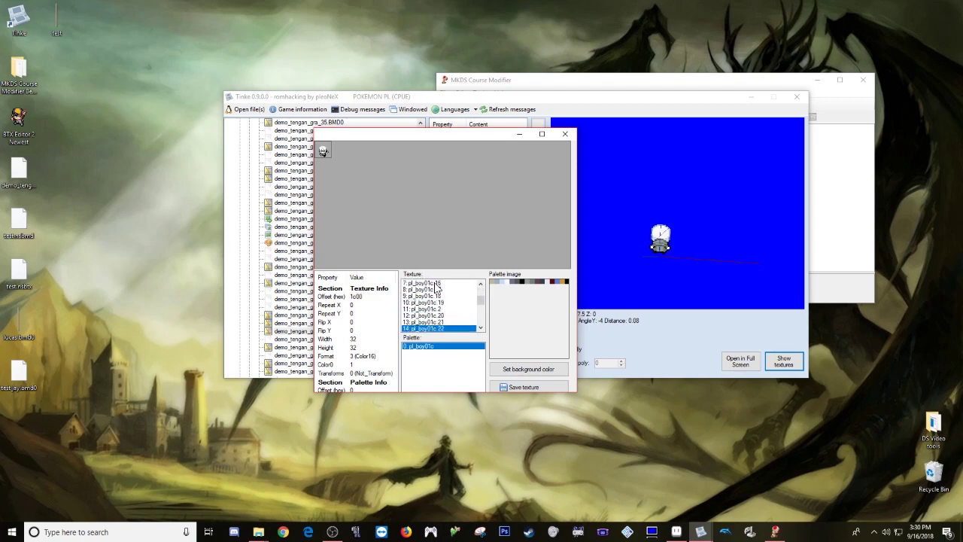
pyautogui.press('Down')
pyautogui.press('Down')
pyautogui.press('Down')
pyautogui.press('Down')
pyautogui.press('Down')
pyautogui.press('Down')
pyautogui.press('Down')
pyautogui.press('Down')
pyautogui.press('Down')
pyautogui.press('Down')
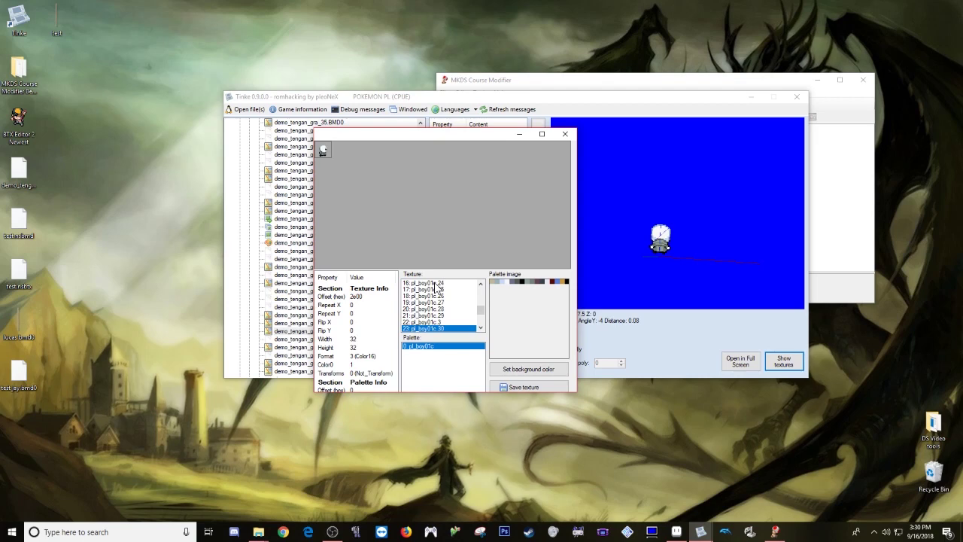
pyautogui.press('Up')
pyautogui.press('Up')
pyautogui.press('Up')
pyautogui.press('Up')
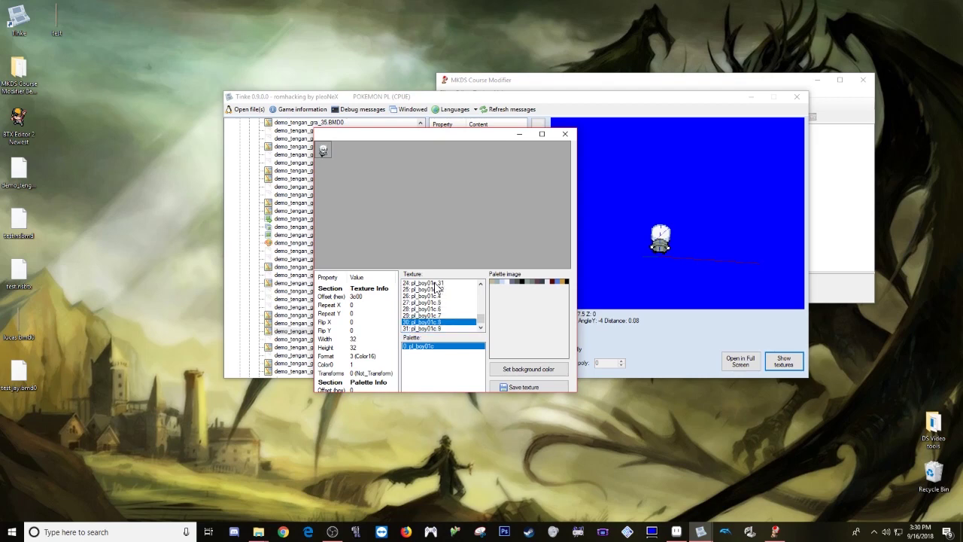
pyautogui.press('Home')
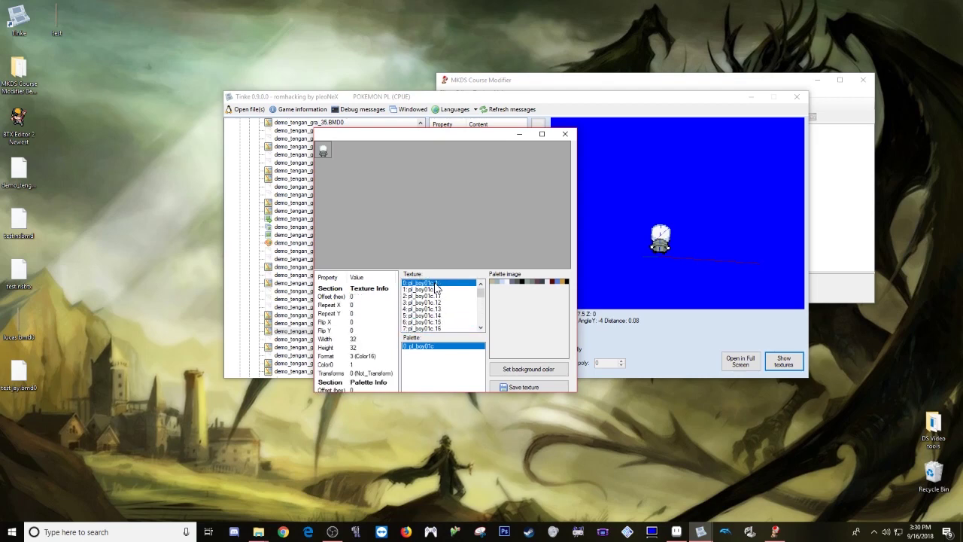